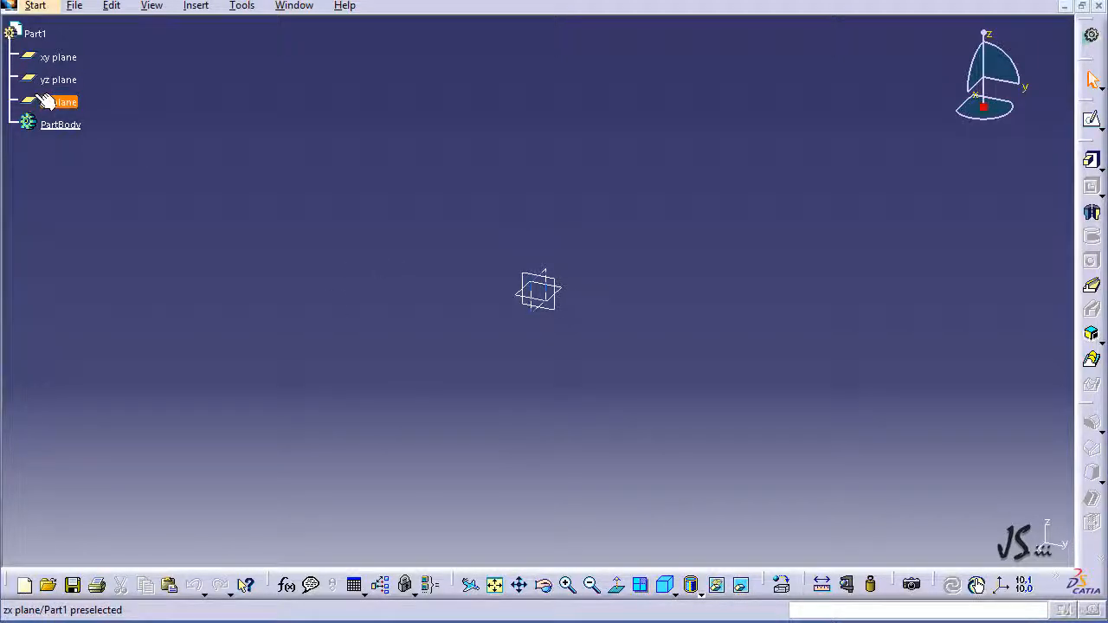
Create a reference plane offset 70 mm from the xy plane
scroll(39, 95, "up", 1, "ctrl")
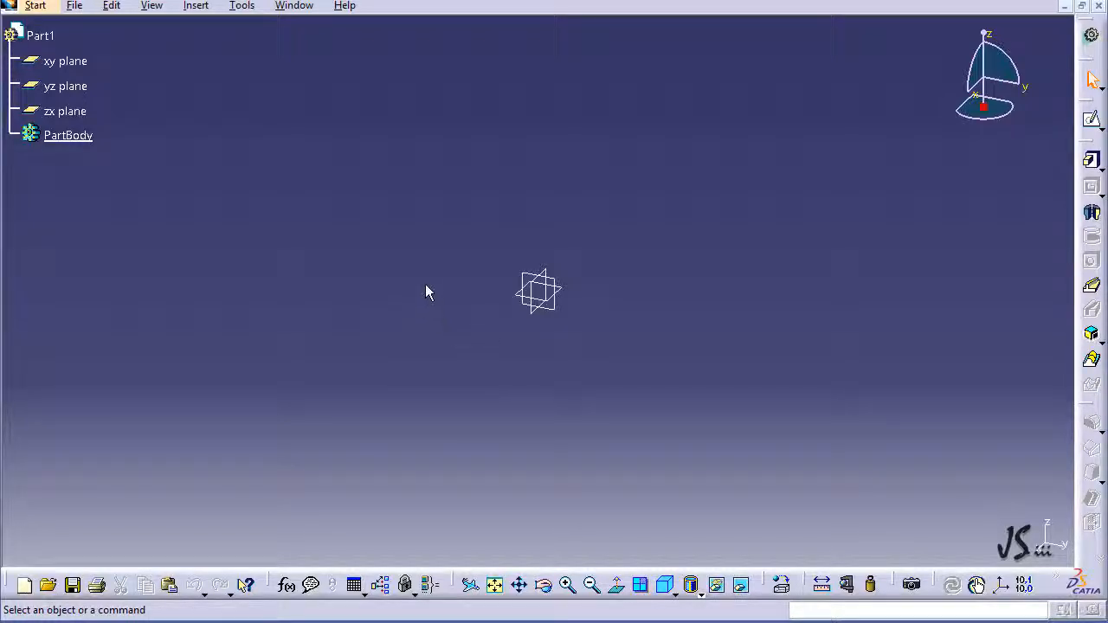
middle_click_drag(425, 292, 411, 369)
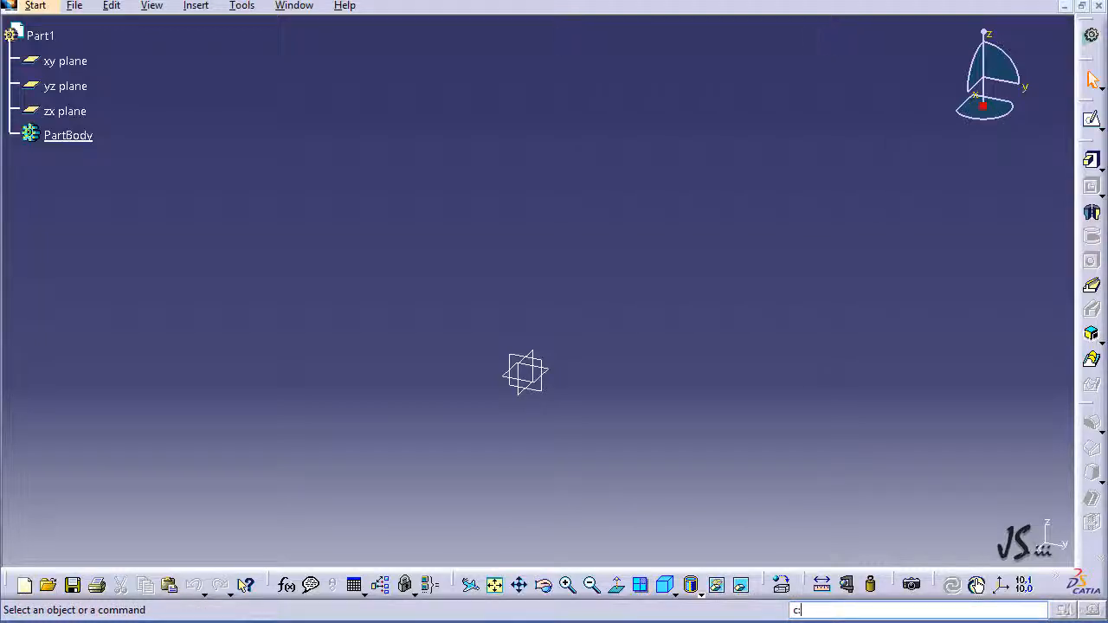
left_click(803, 611)
type("c:plane")
key("Return")
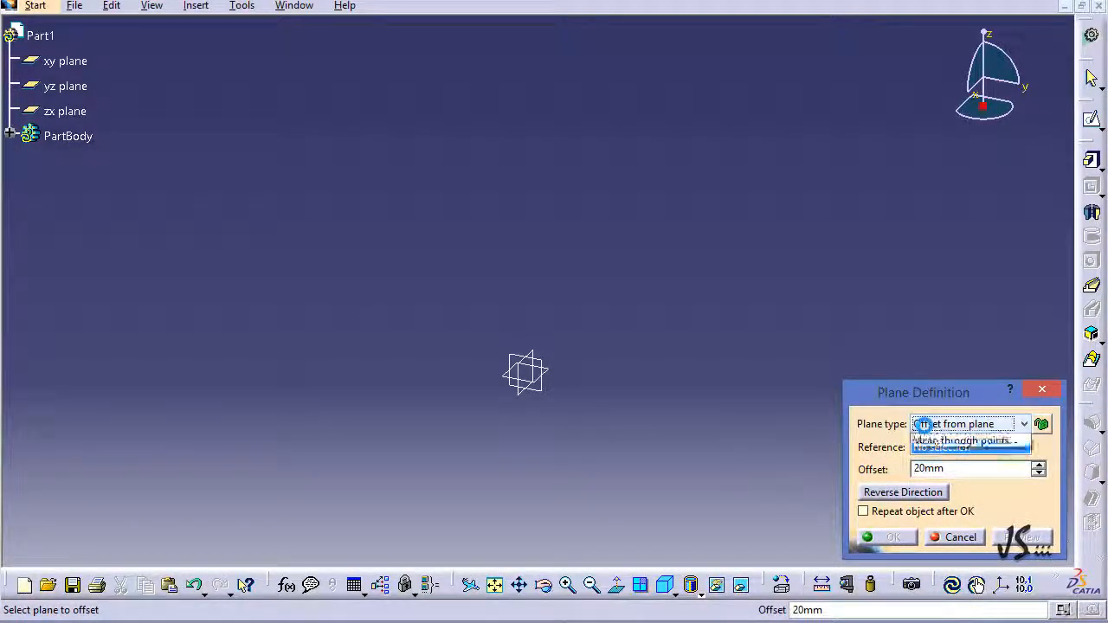
left_click(933, 424)
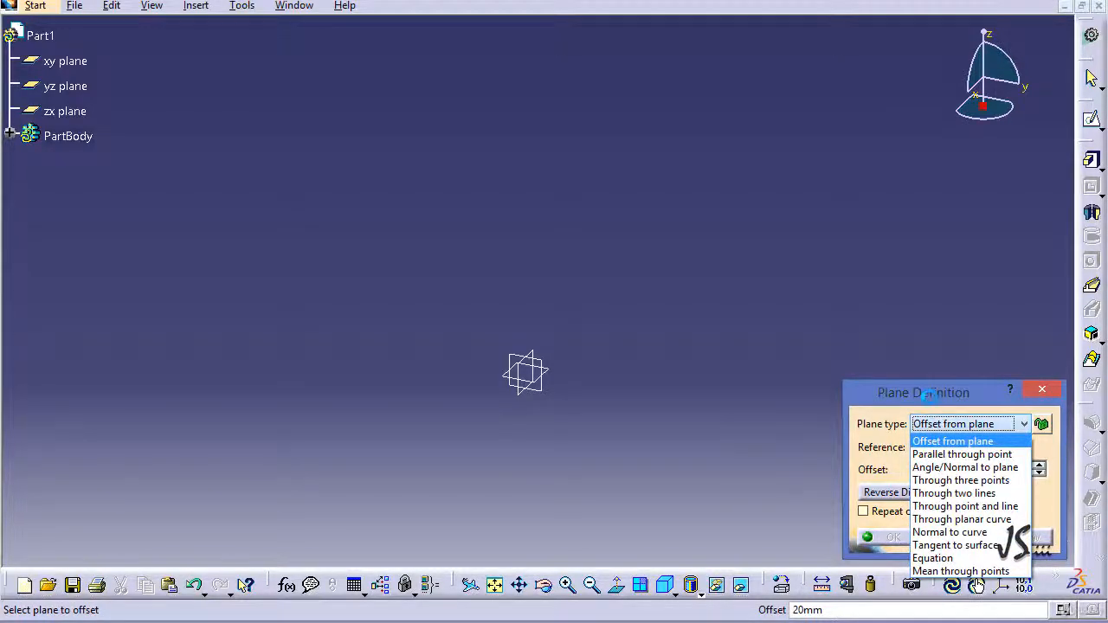
left_click(936, 409)
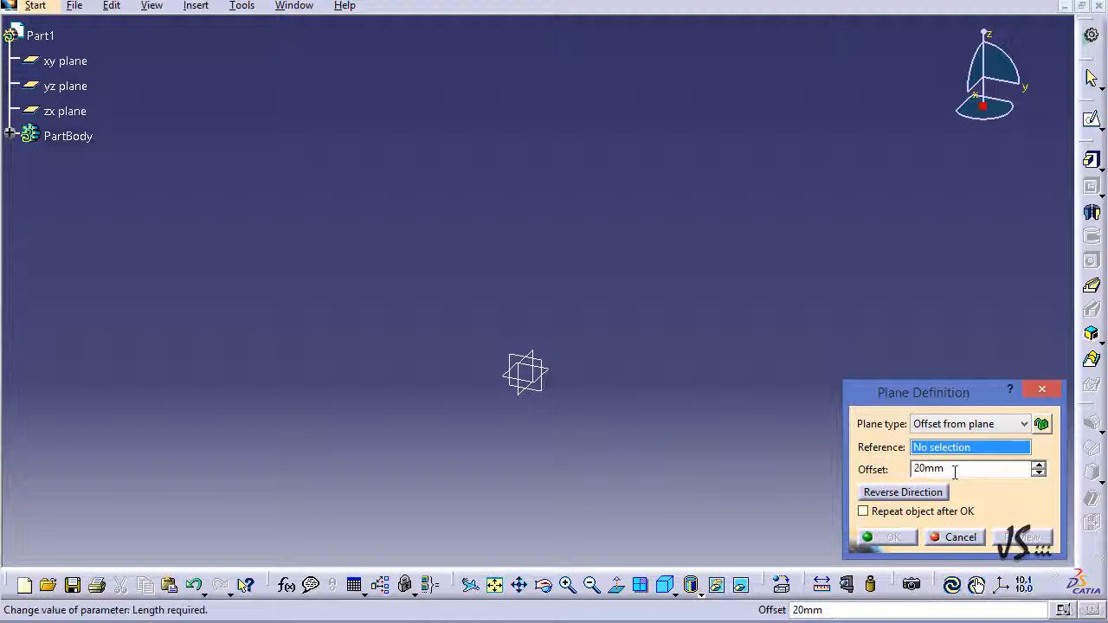
double_click(927, 467)
type("70")
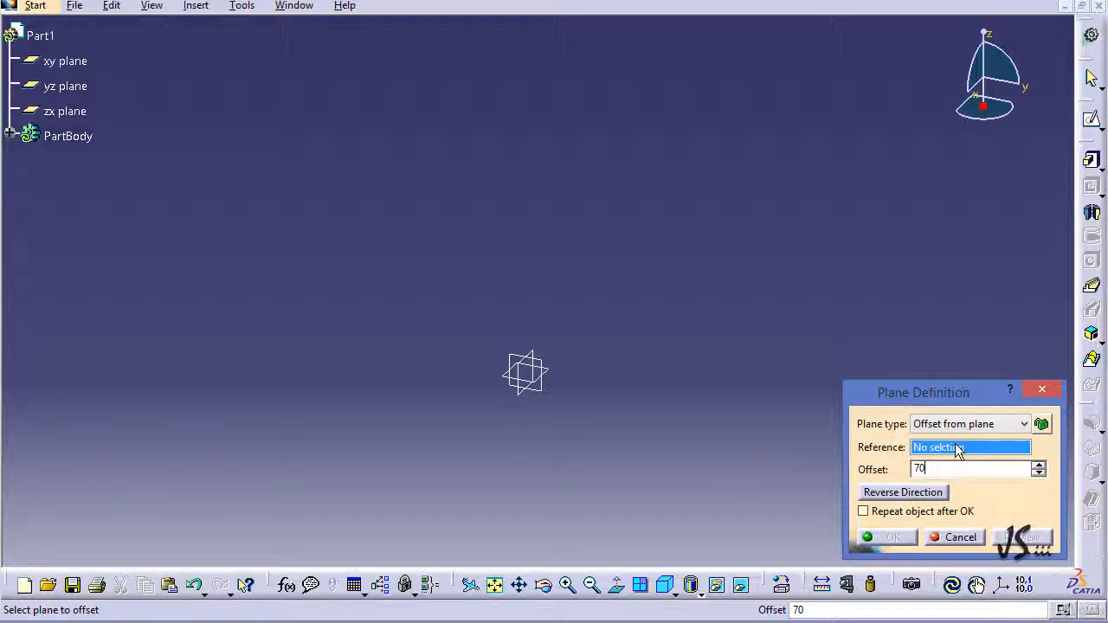
left_click(555, 379)
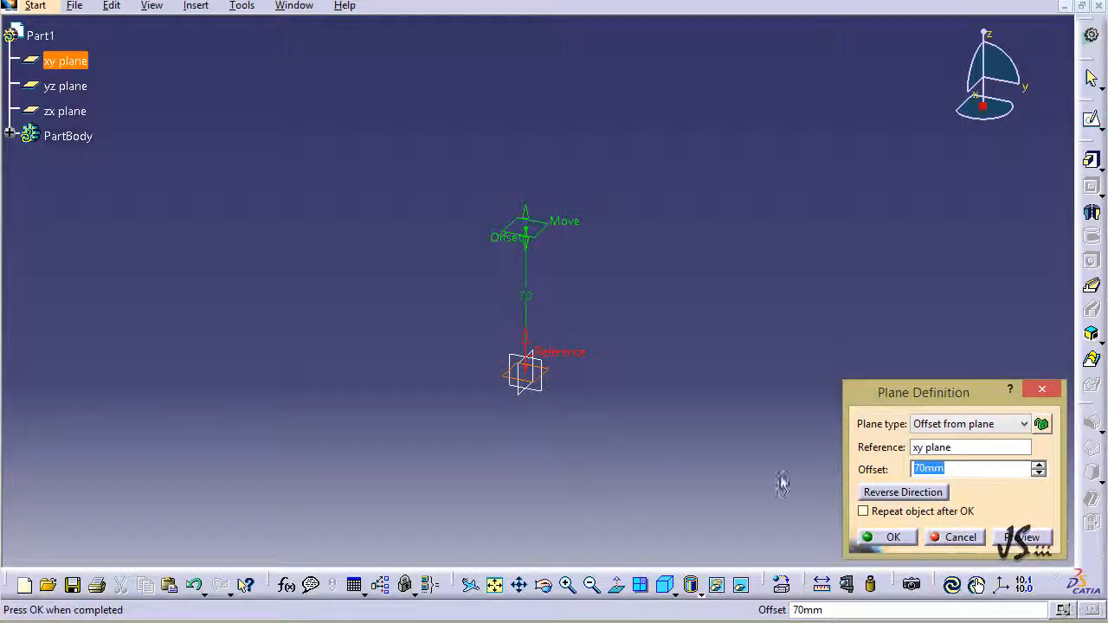
left_click(889, 541)
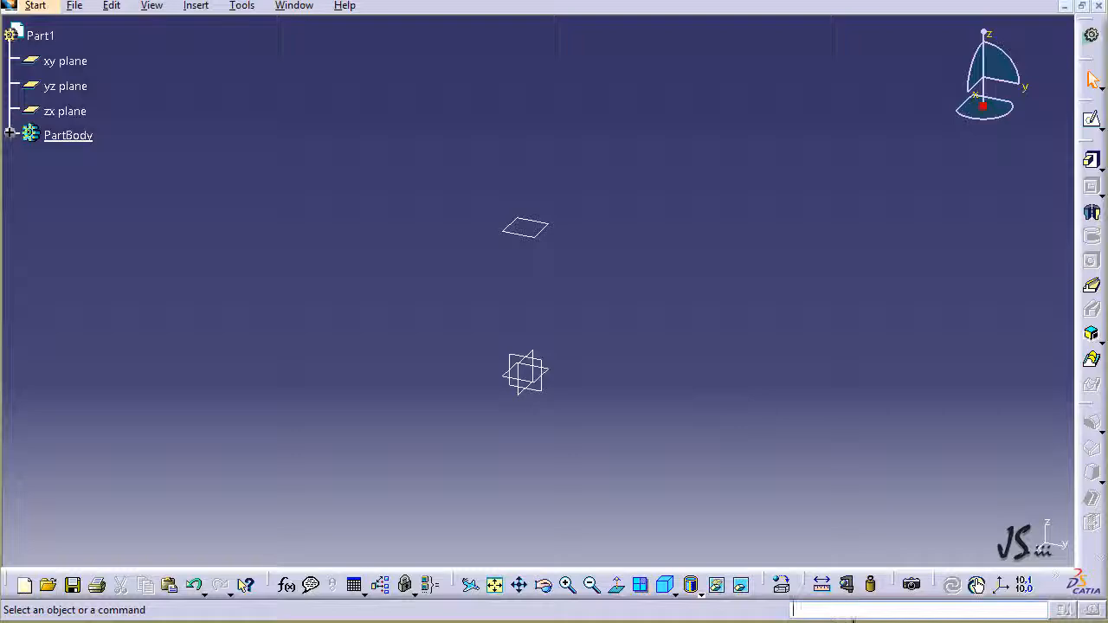
Create a second reference plane offset 70 mm from the first offset plane and expand the PartBody in the tree
left_click(793, 609)
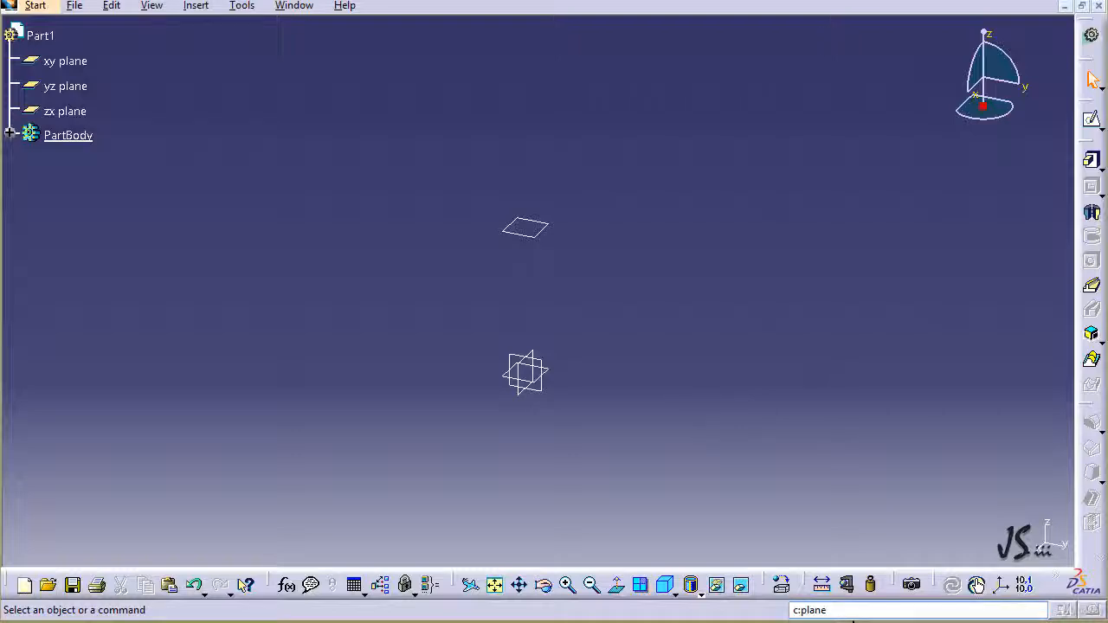
key("Return")
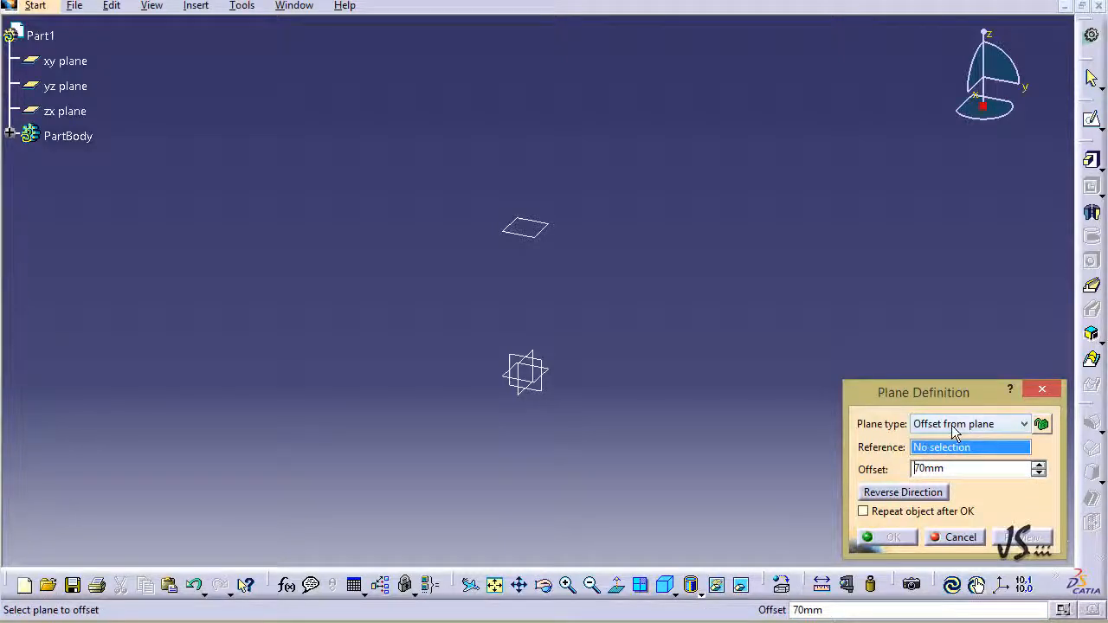
left_click(549, 231)
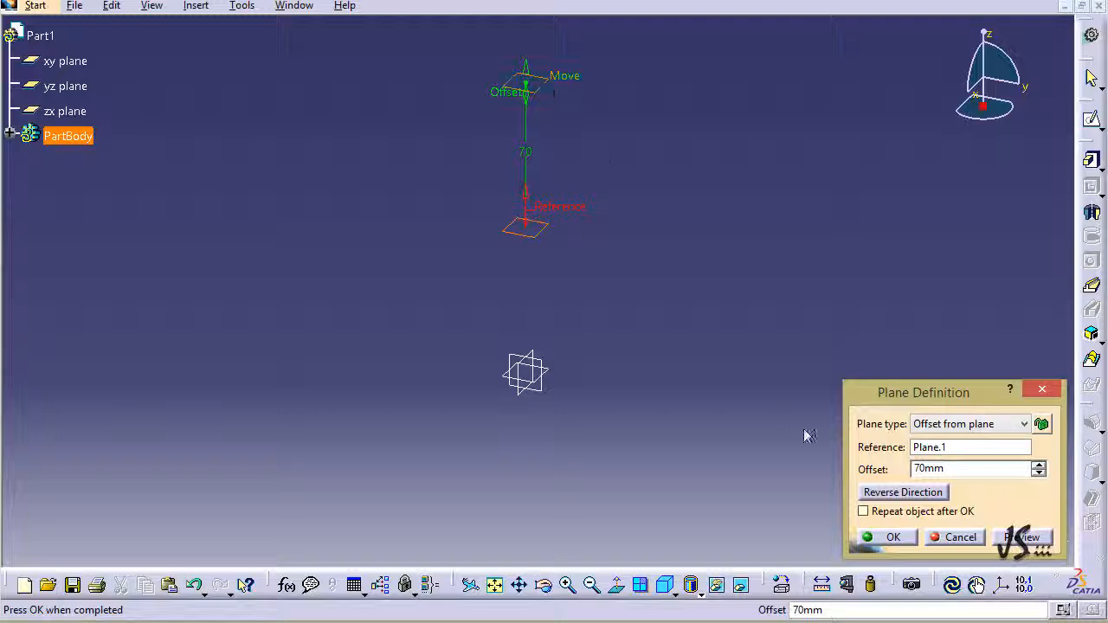
left_click(892, 537)
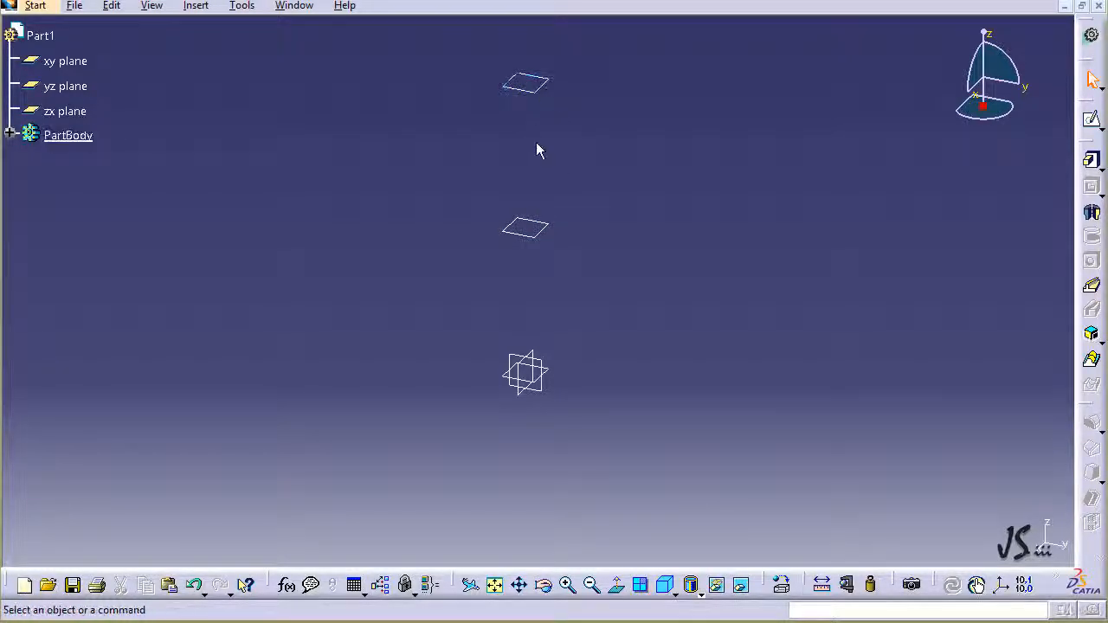
left_click(9, 135)
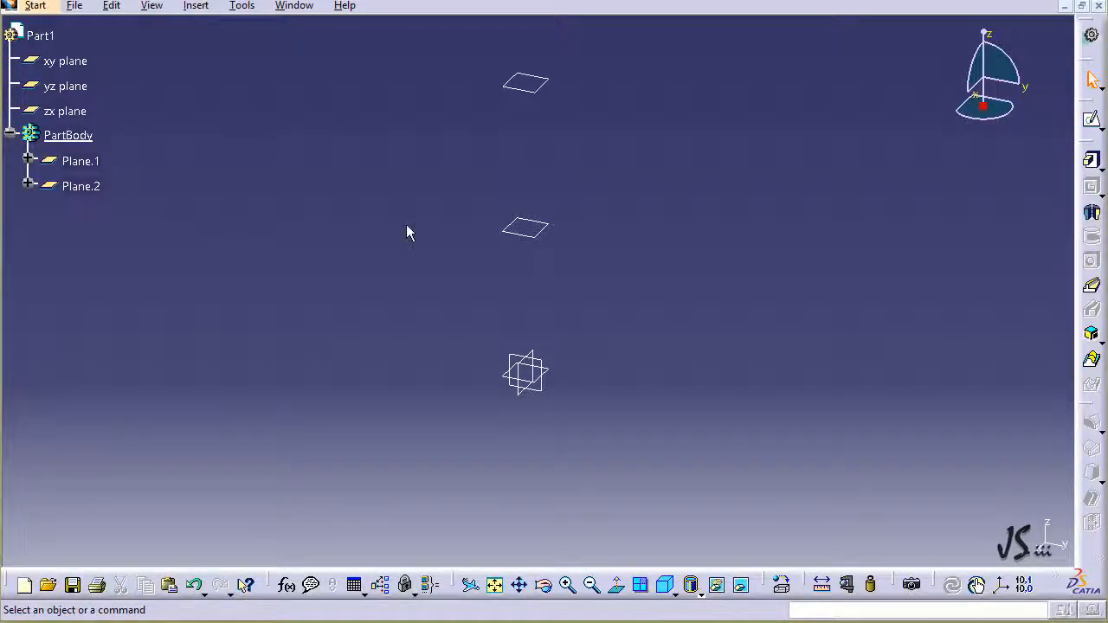
Sketch a circle of radius 15 mm centred on the origin (H 0, V 0) of the xy plane and exit the sketch
left_click(84, 68)
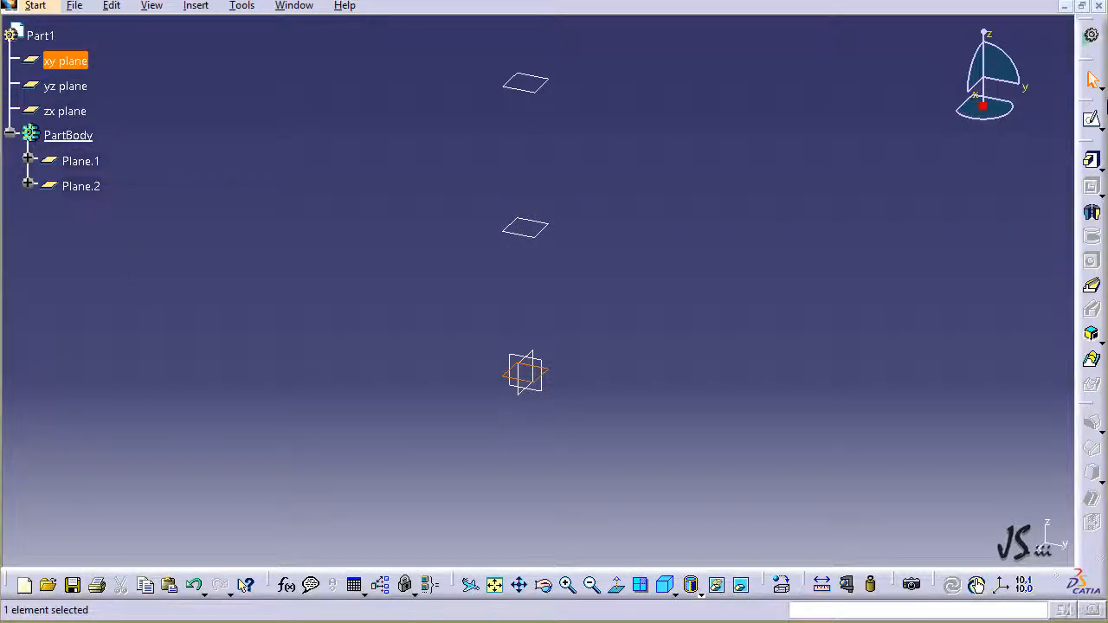
left_click(1087, 119)
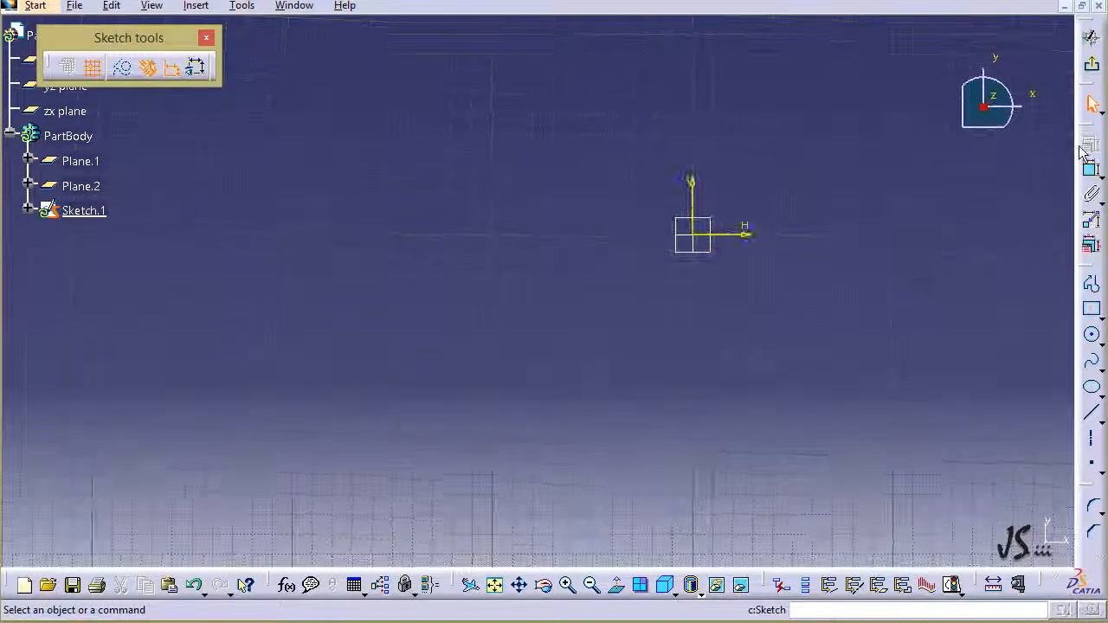
left_click(1092, 338)
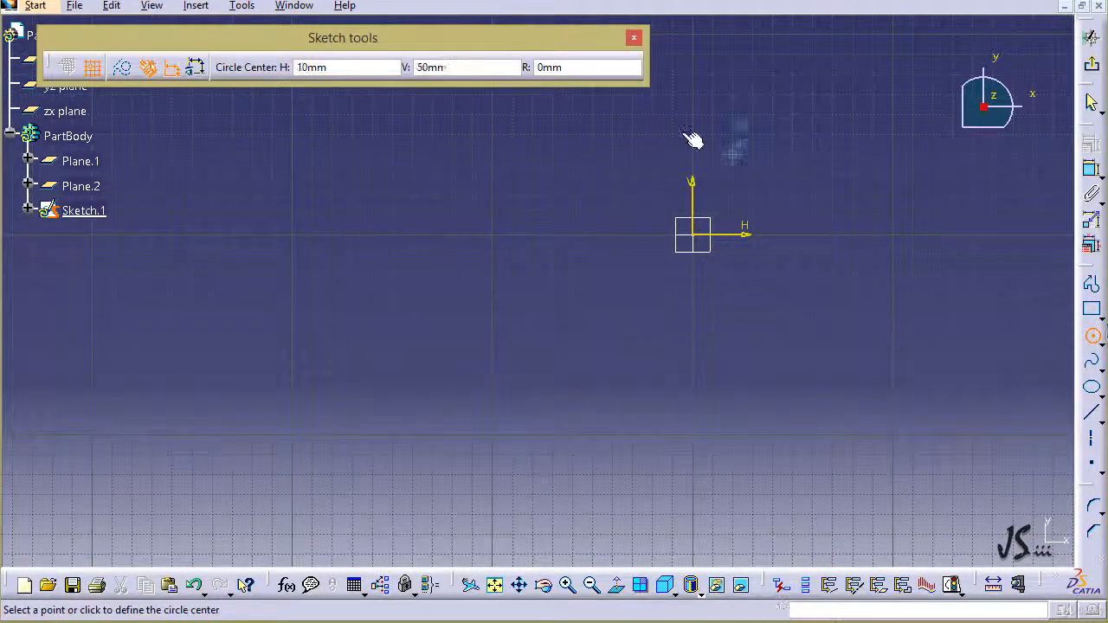
double_click(337, 68)
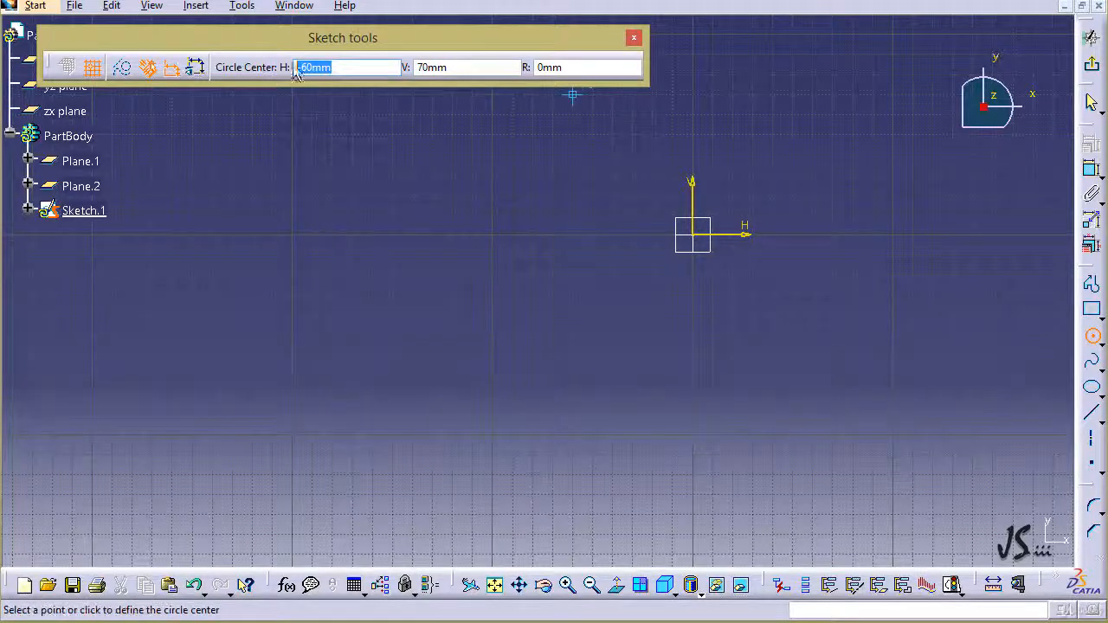
type("0")
left_click(460, 66)
type("0")
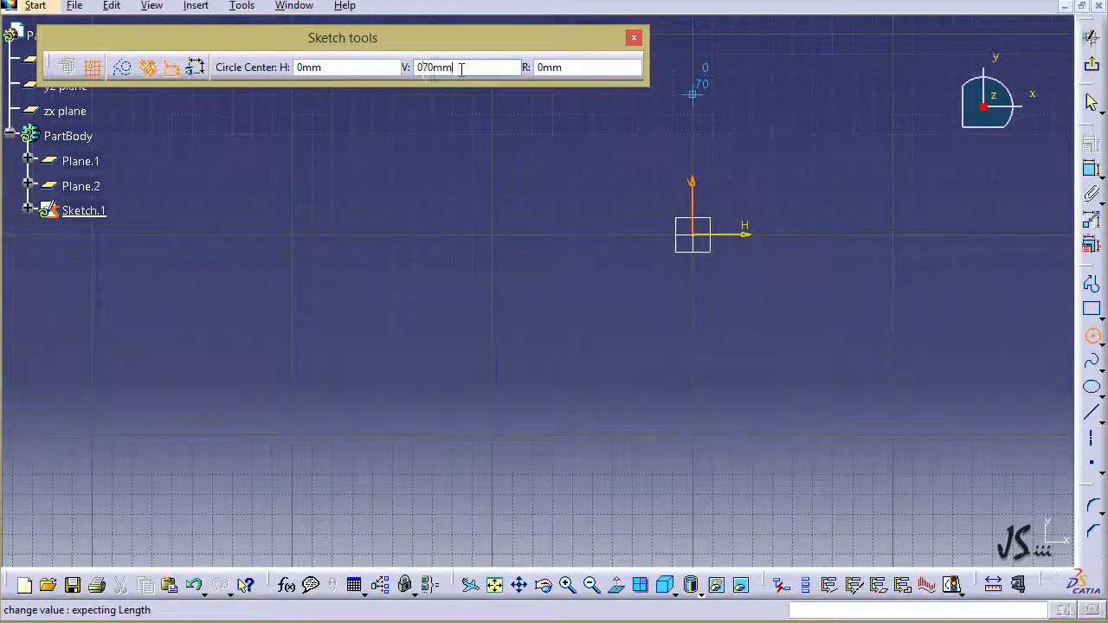
double_click(462, 69)
type("0")
key("Return")
left_click(578, 69)
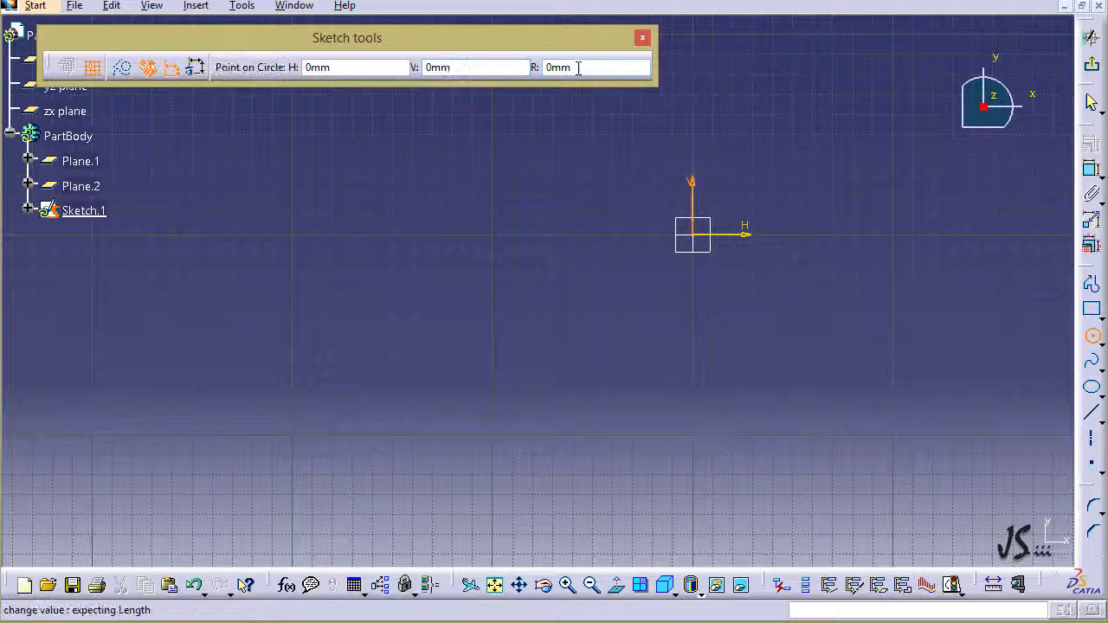
double_click(543, 68)
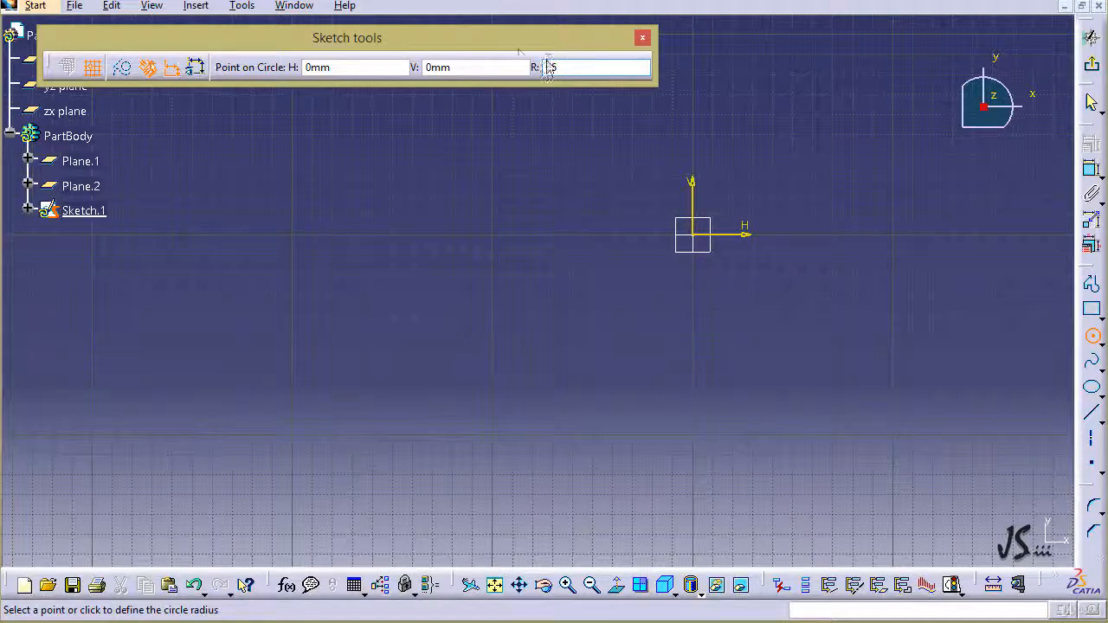
key("Return")
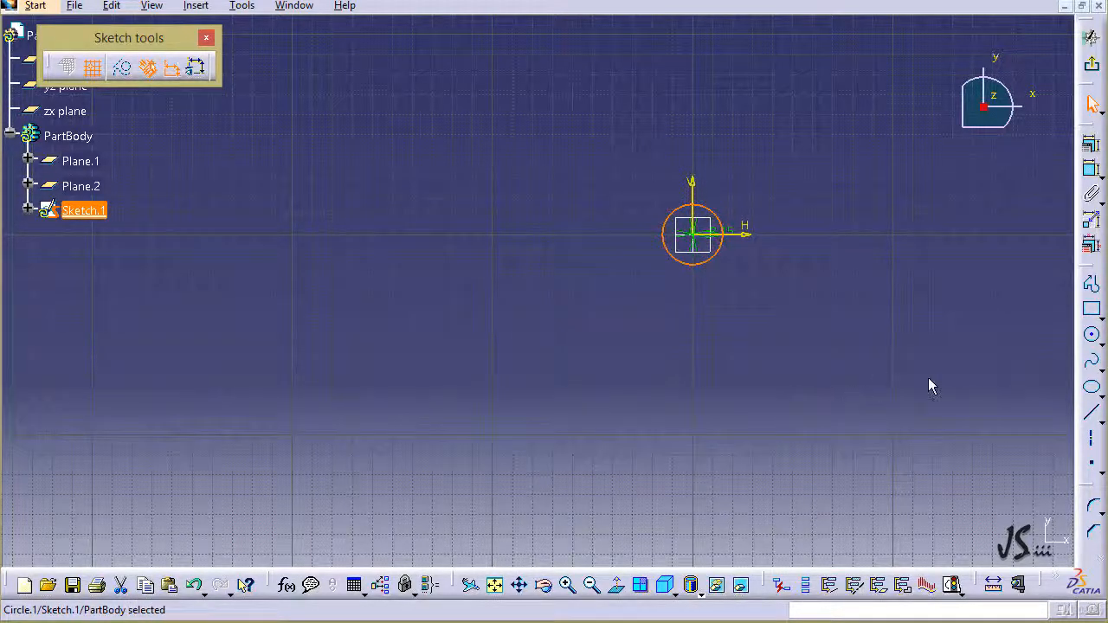
left_click(1091, 37)
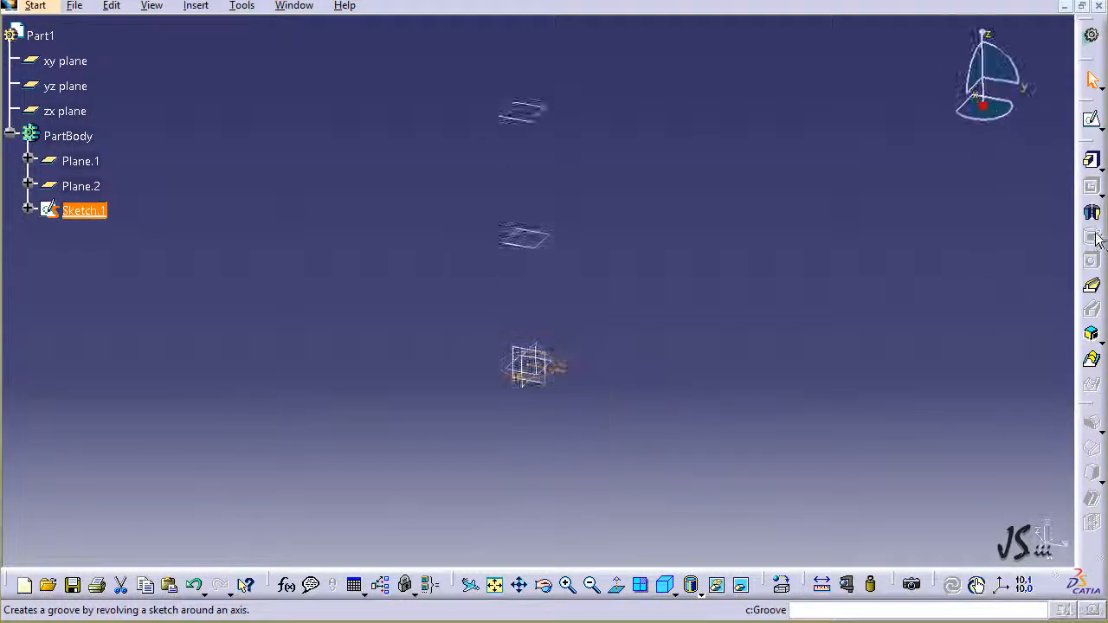
Sketch a circle of radius 10 mm centred on the origin (H 0, V 0) on Plane.1 and exit the sketch
left_click(551, 239)
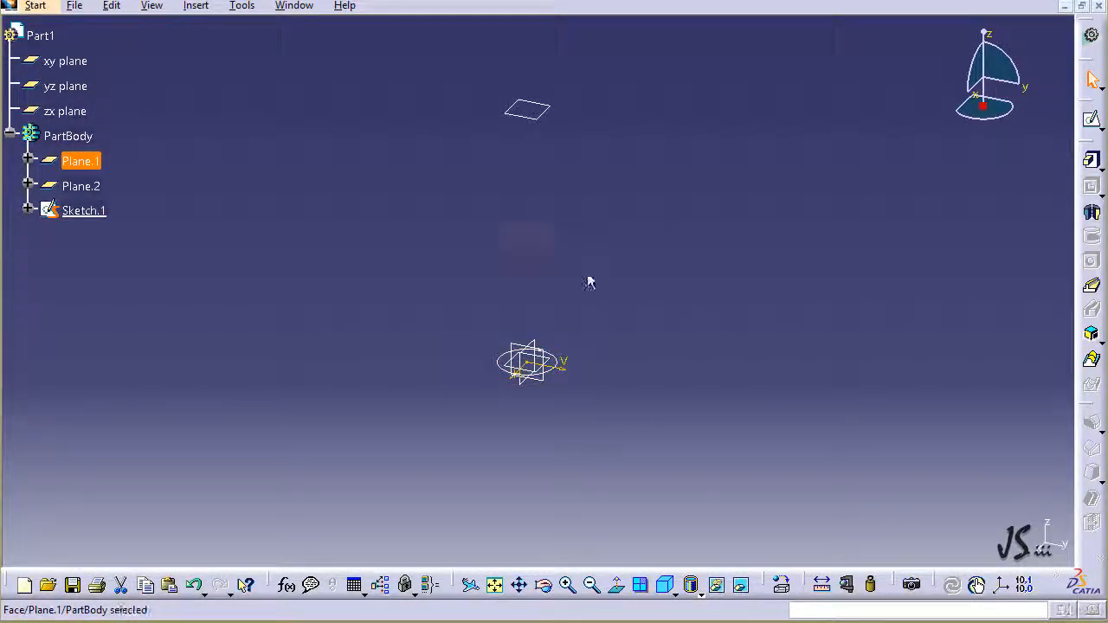
left_click(1089, 127)
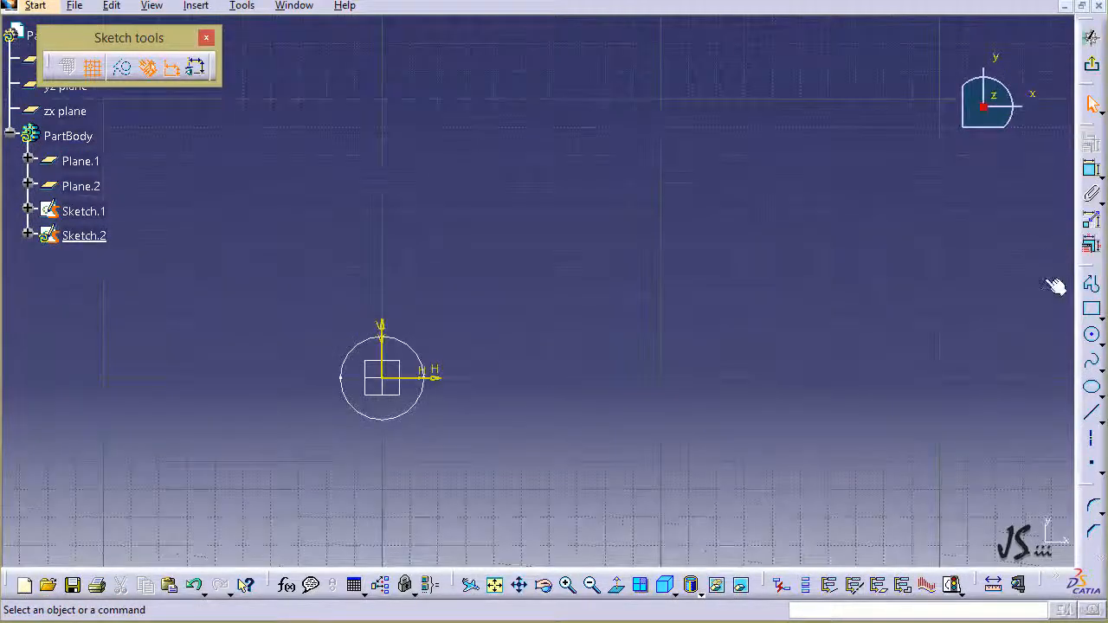
left_click(1091, 335)
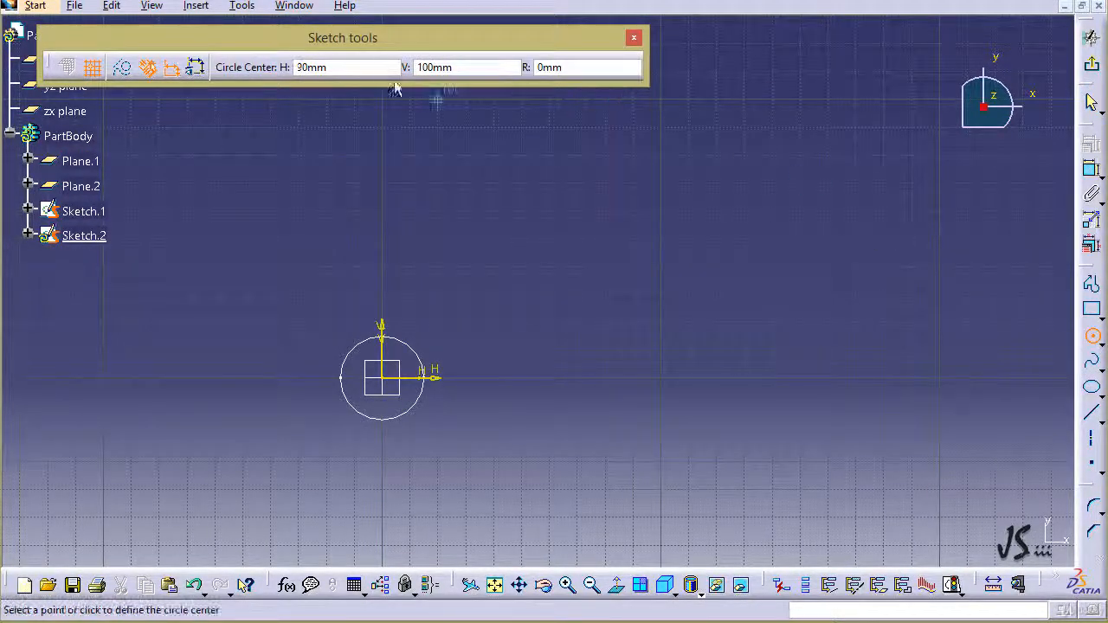
type("0")
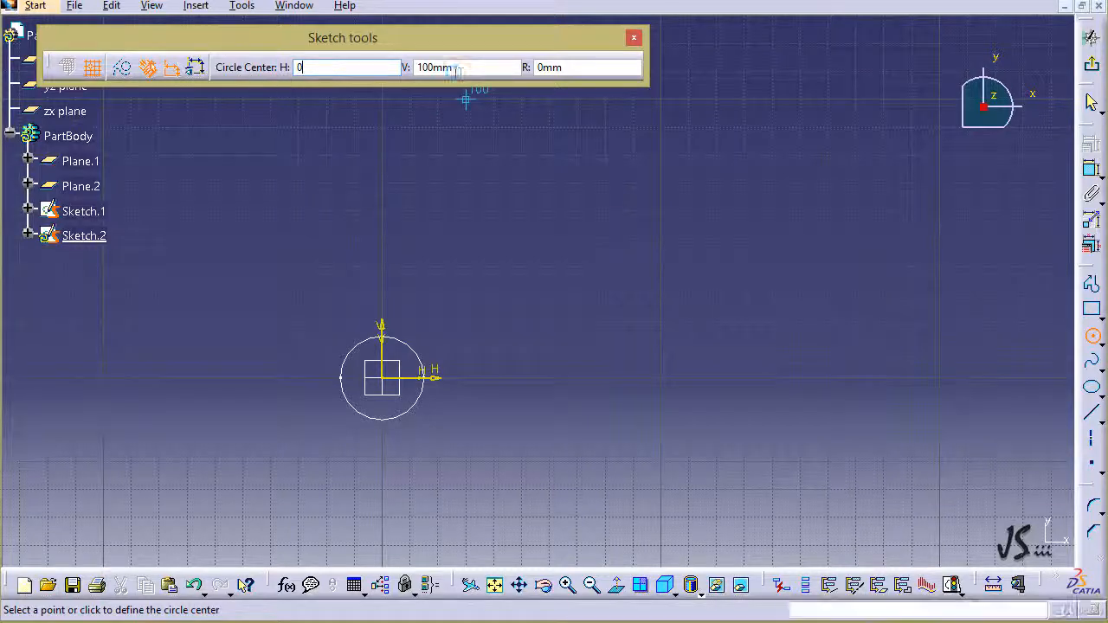
key("Tab")
left_click_drag(459, 67, 393, 68)
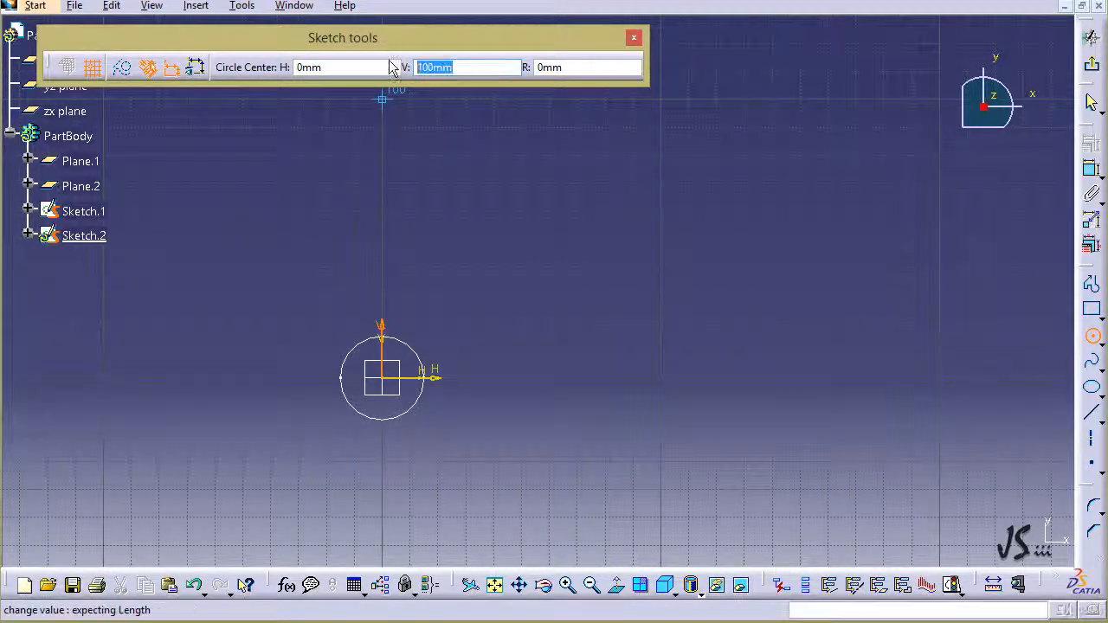
type("0")
key("Return")
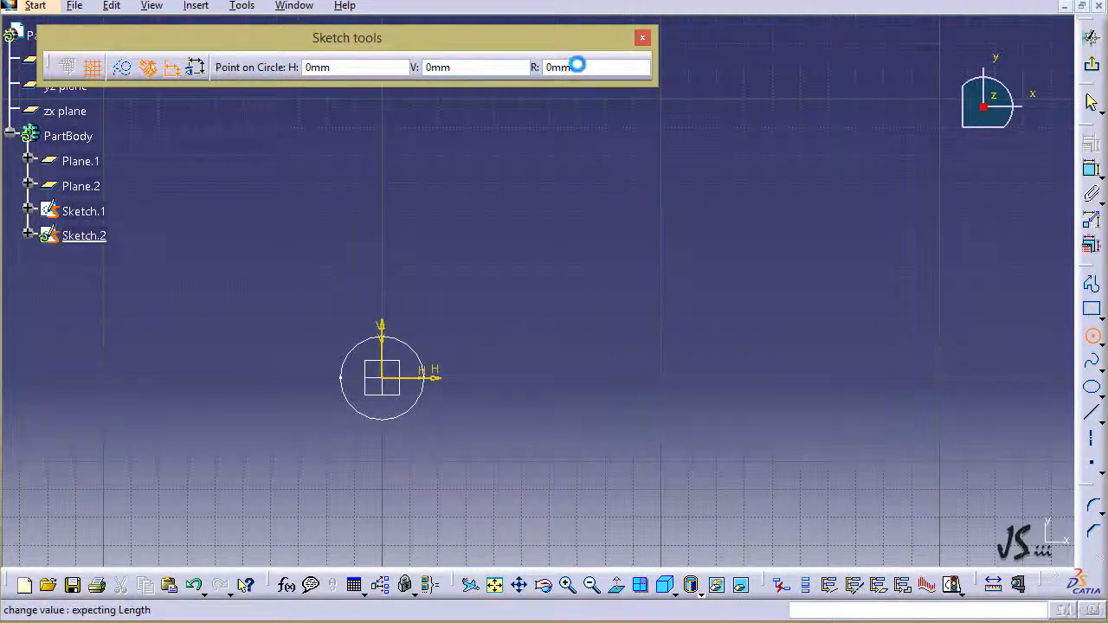
left_click_drag(577, 66, 541, 69)
type("10")
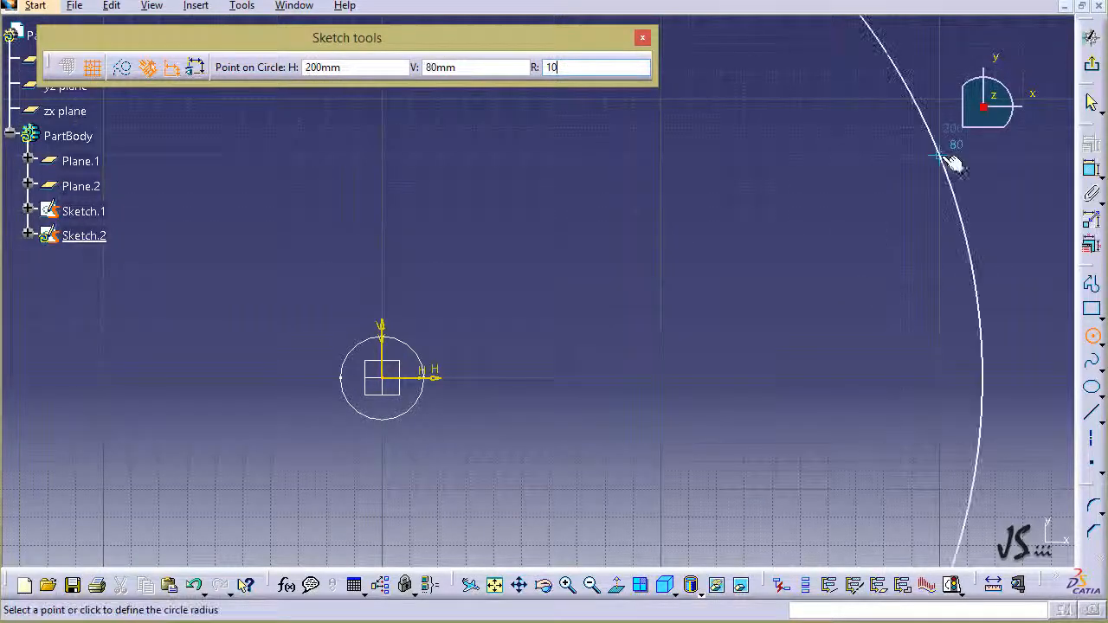
key("Return")
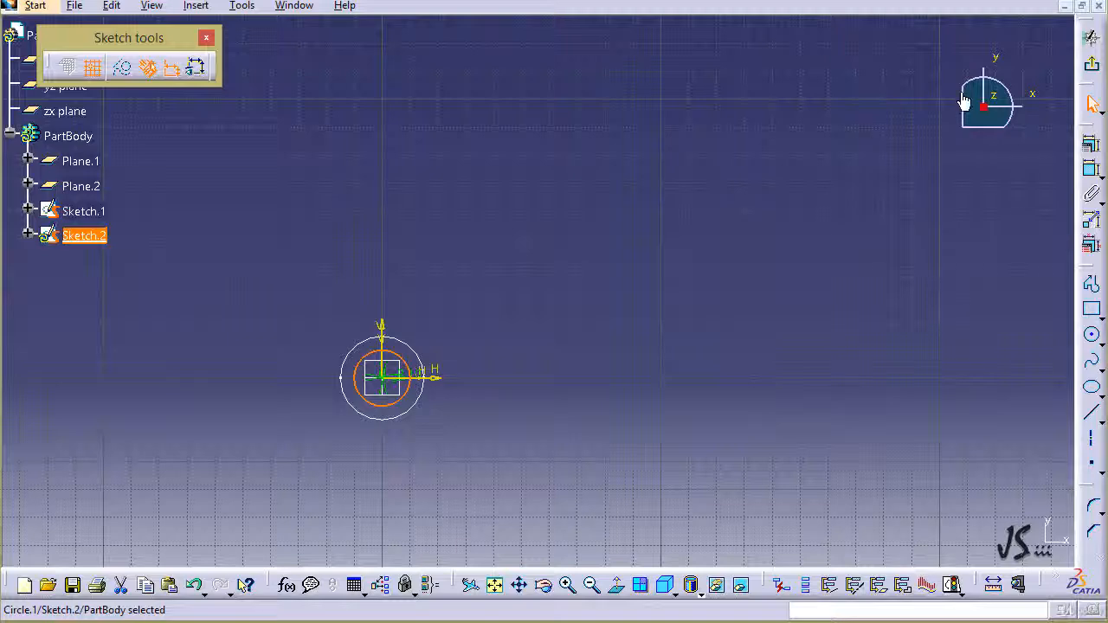
left_click(1092, 63)
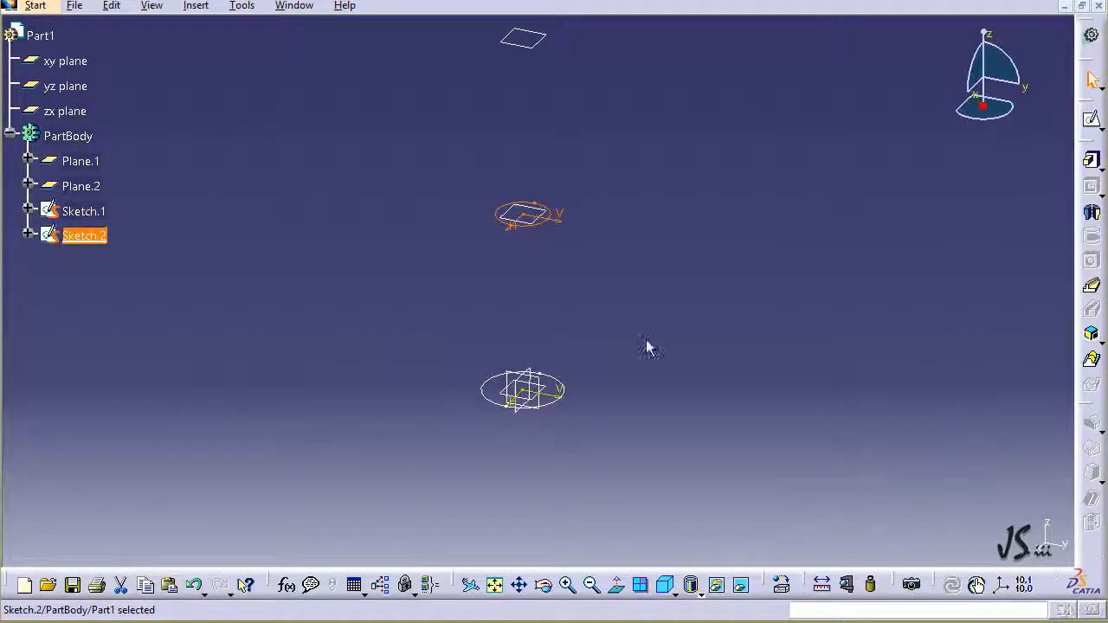
left_click(551, 230)
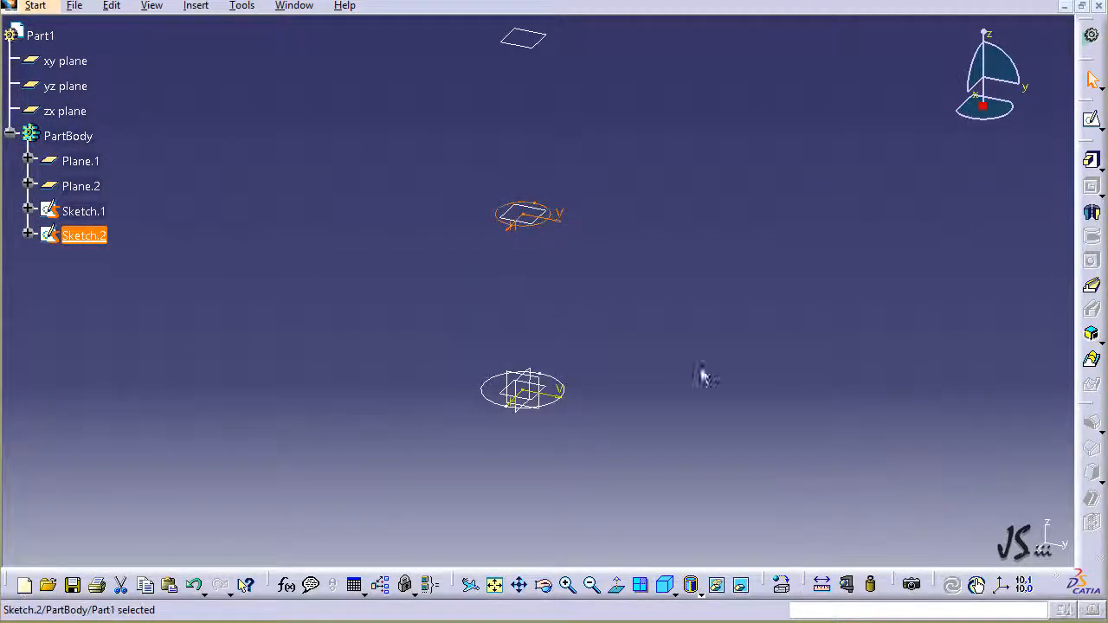
Sketch a circle of radius 15 mm centred on the origin (H 0, V 0) on Plane.2 and exit the sketch
left_click(536, 50)
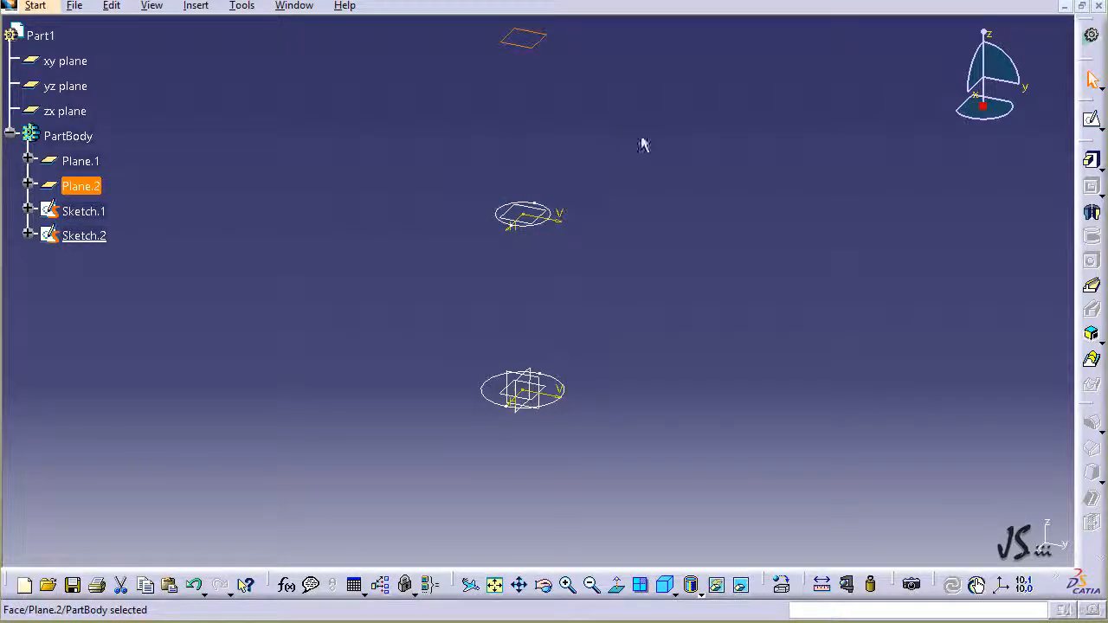
left_click(1091, 121)
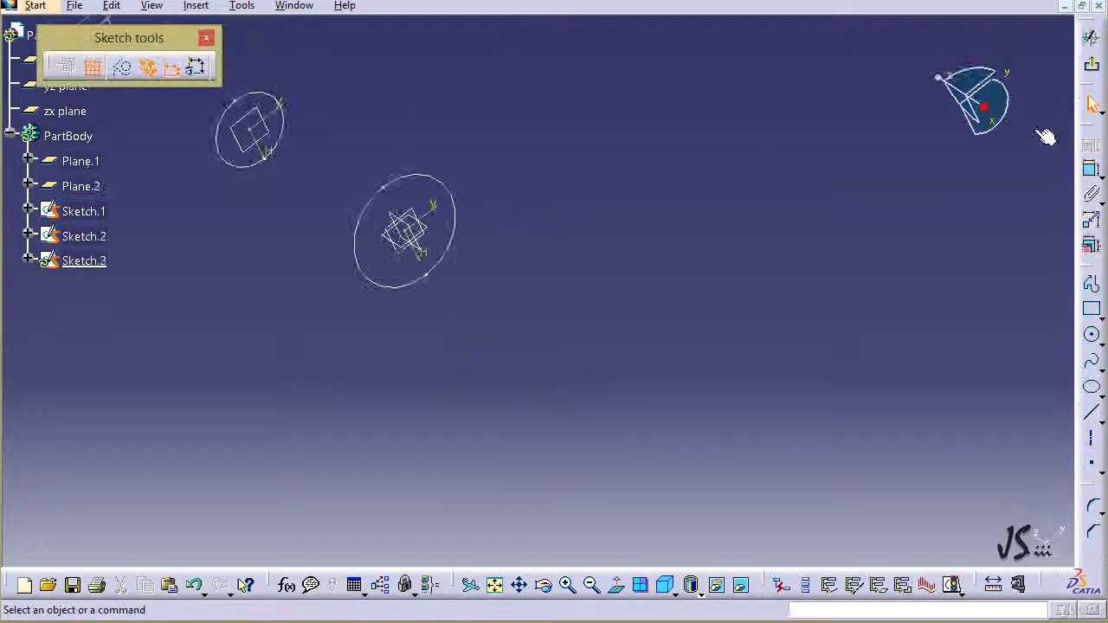
left_click(1093, 336)
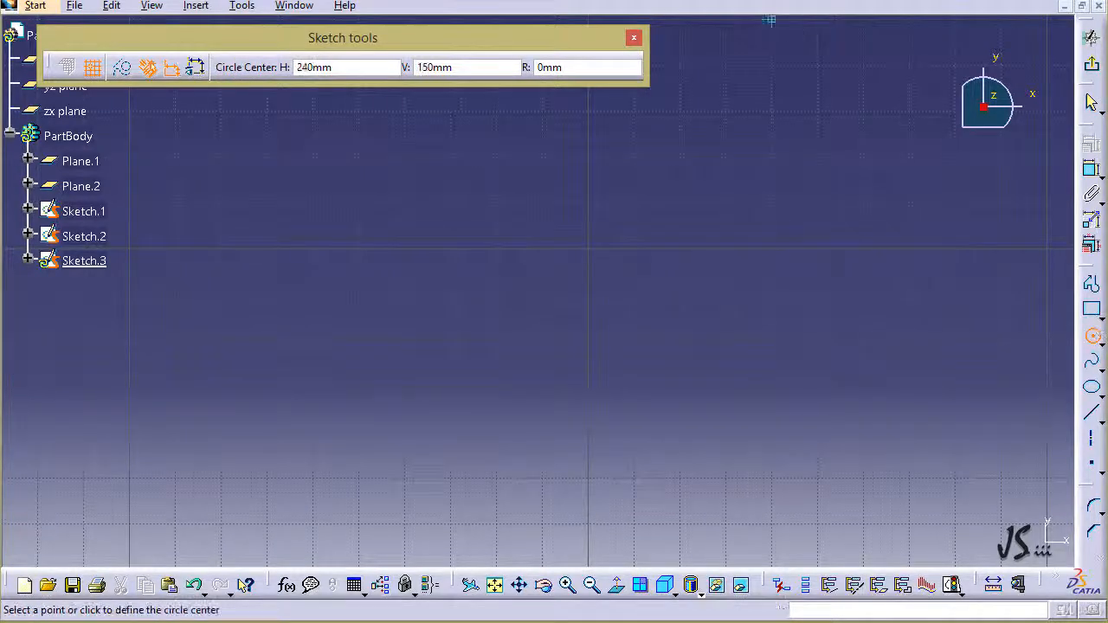
double_click(366, 67)
type("0")
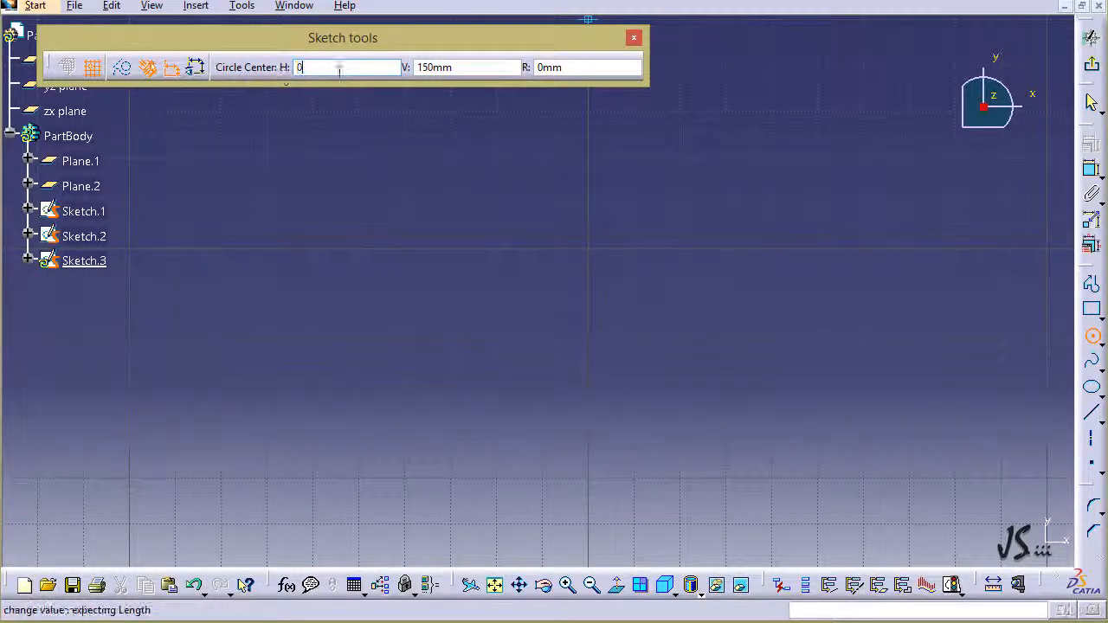
left_click(416, 66)
double_click(424, 67)
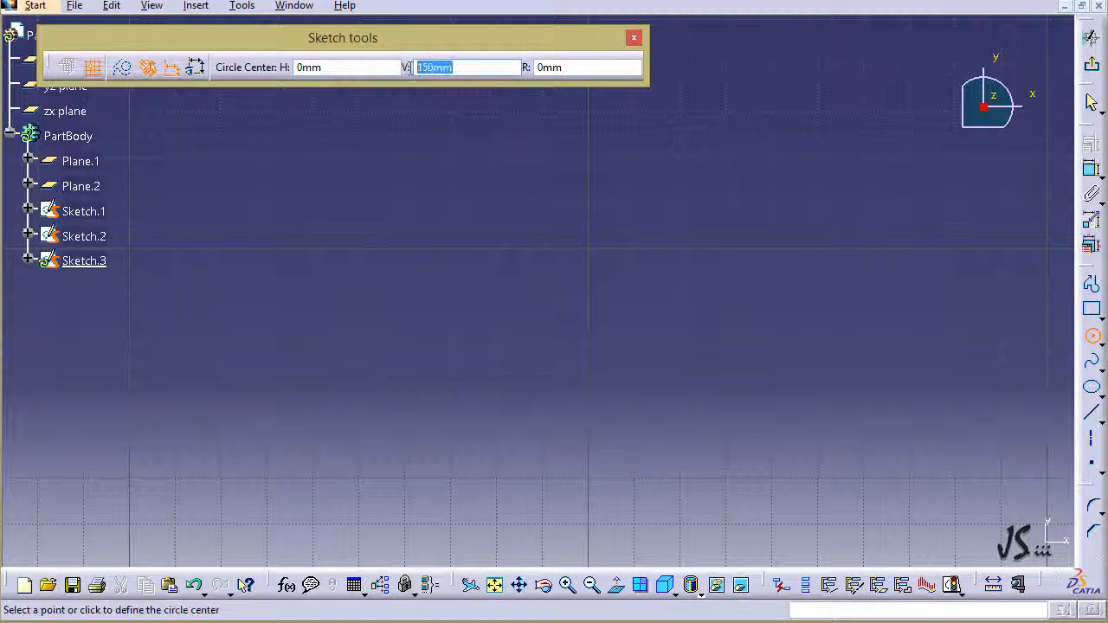
type("0")
left_click(567, 71)
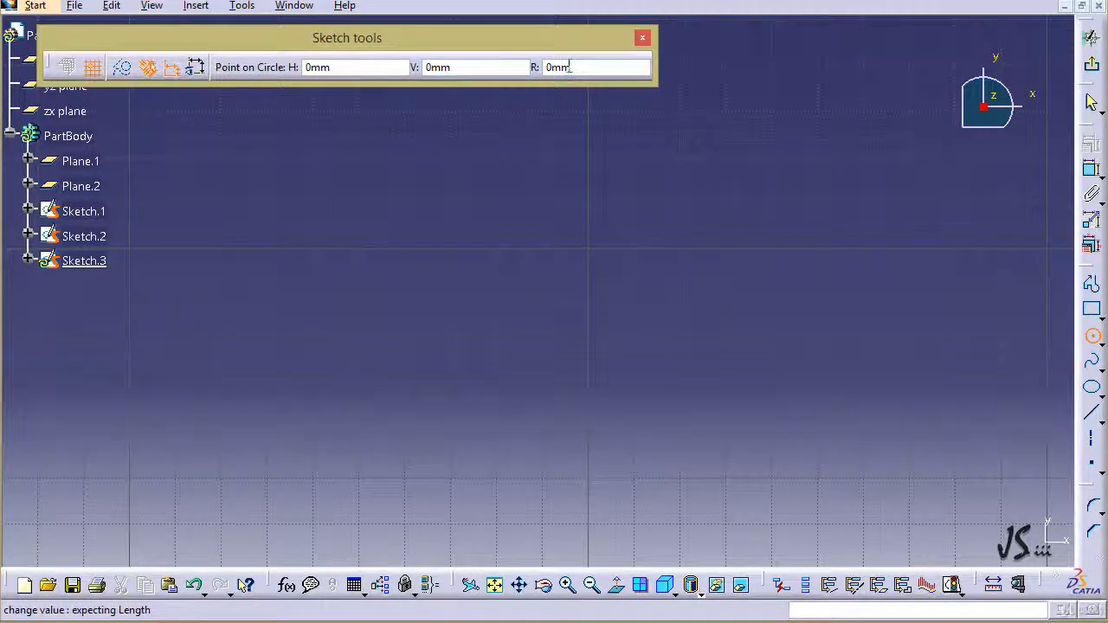
left_click_drag(573, 67, 530, 67)
type("15")
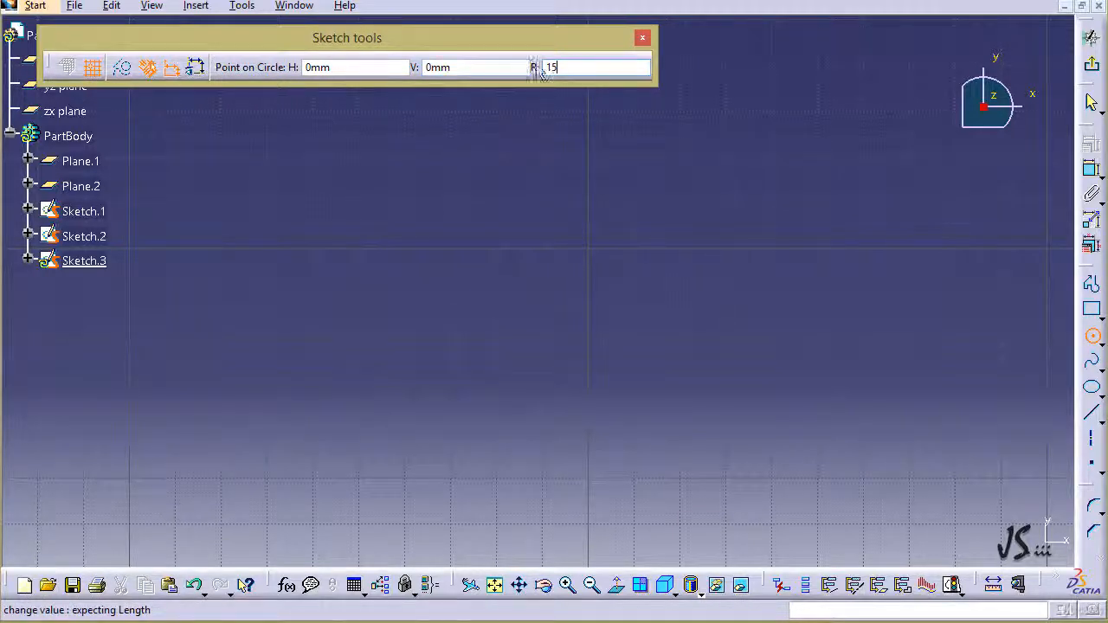
key("Return")
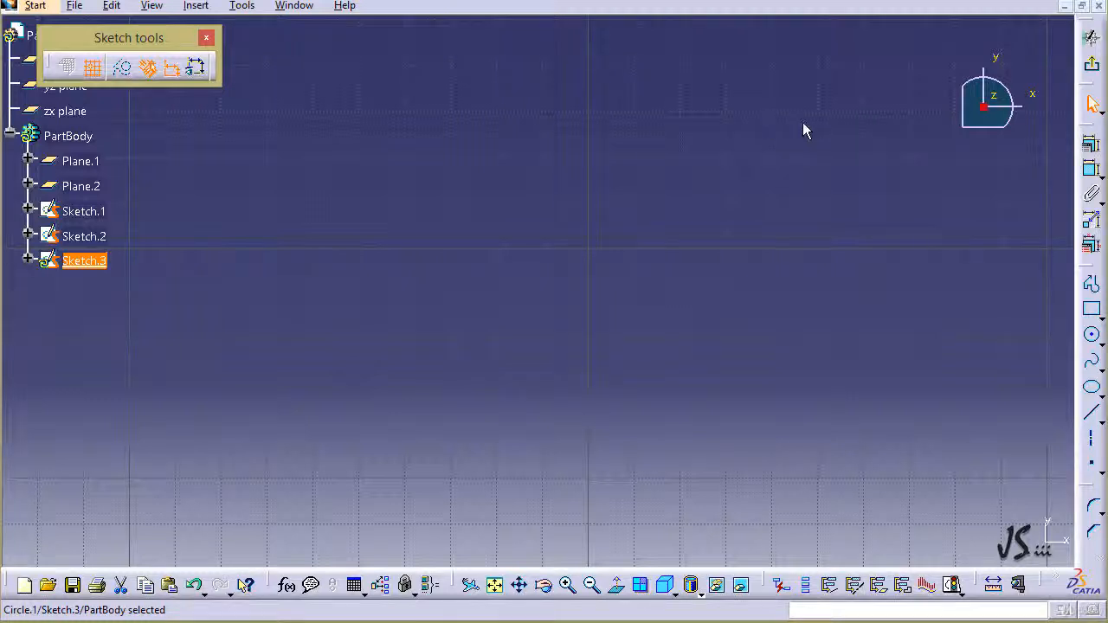
left_click(1091, 39)
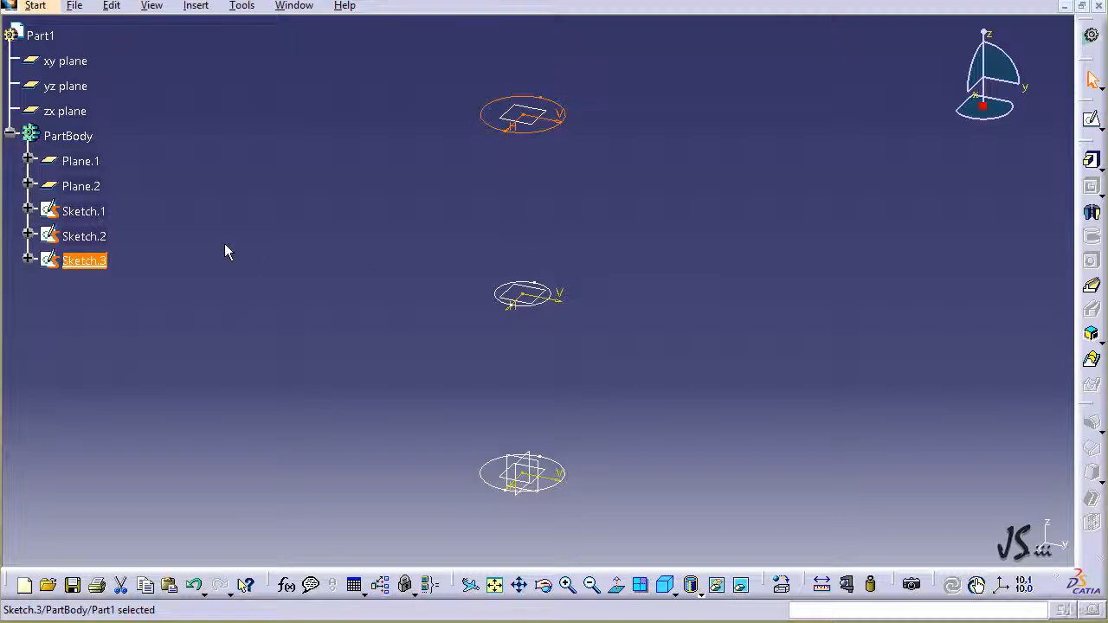
Hide the offset reference planes Plane.1 and Plane.2
right_click(73, 162)
left_click(126, 215)
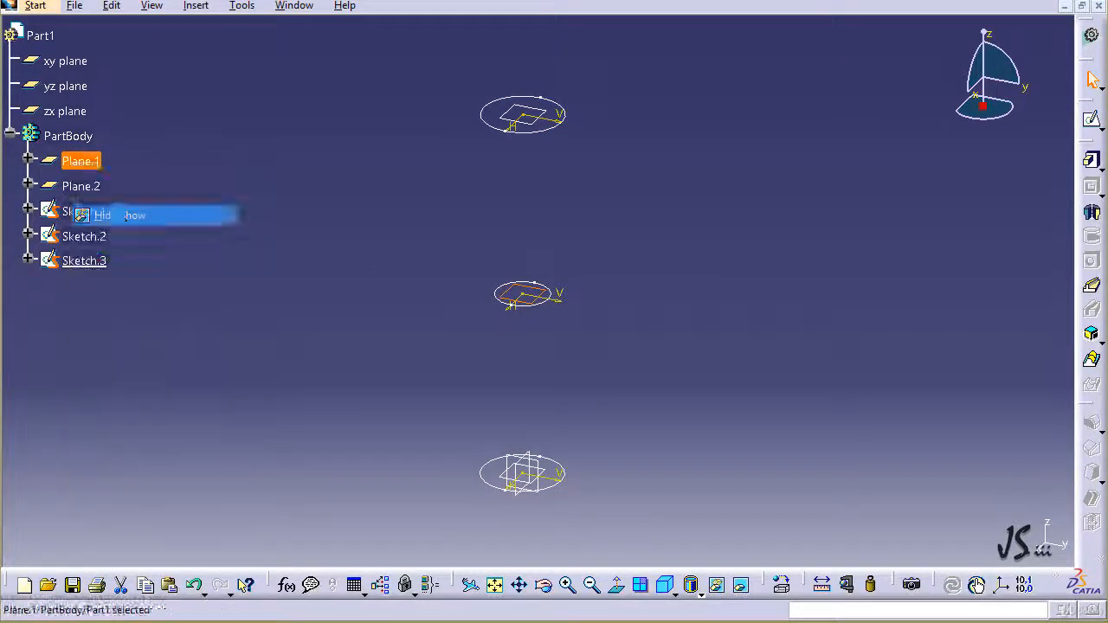
right_click(82, 187)
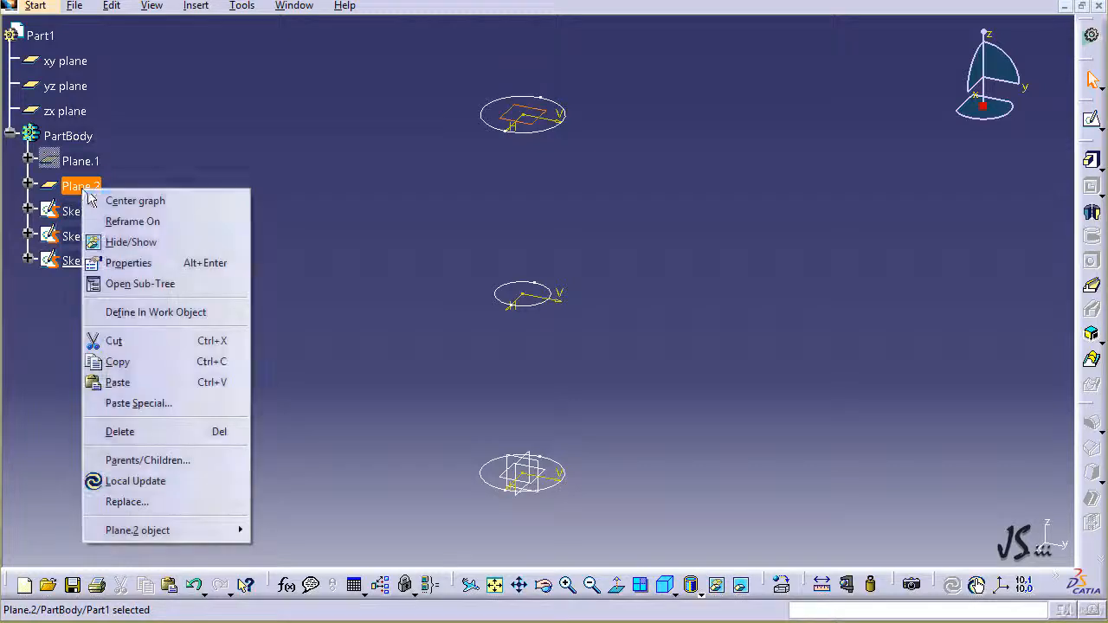
left_click(121, 243)
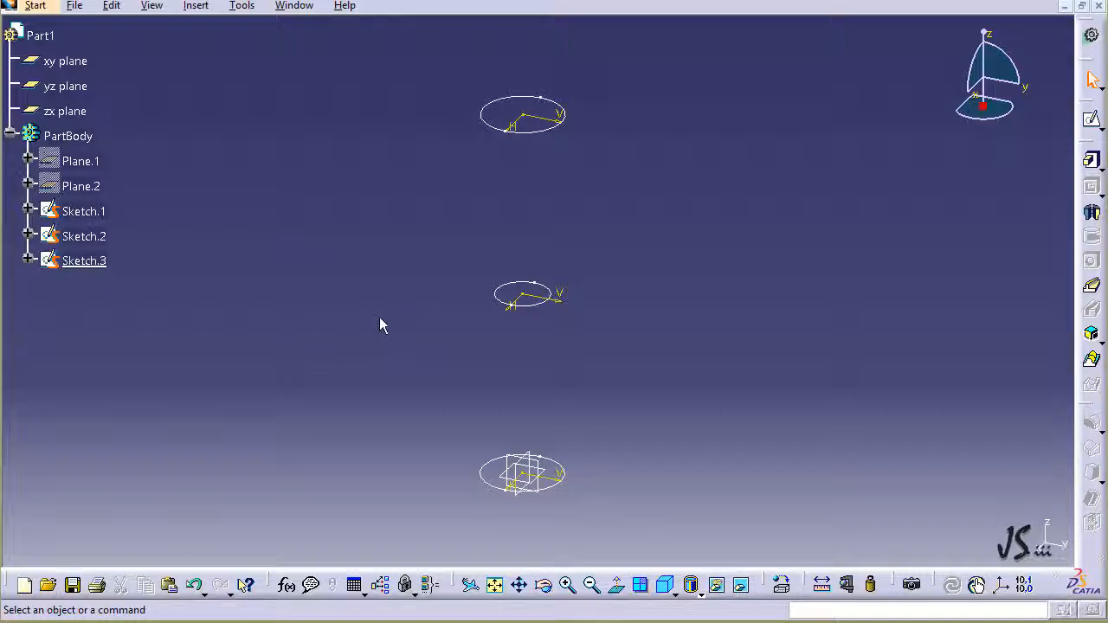
Set up a multi-sections solid with Sketch.1, Sketch.2 and Sketch.3 as its sections in that order, and preview it
middle_click_drag(411, 317, 237, 327)
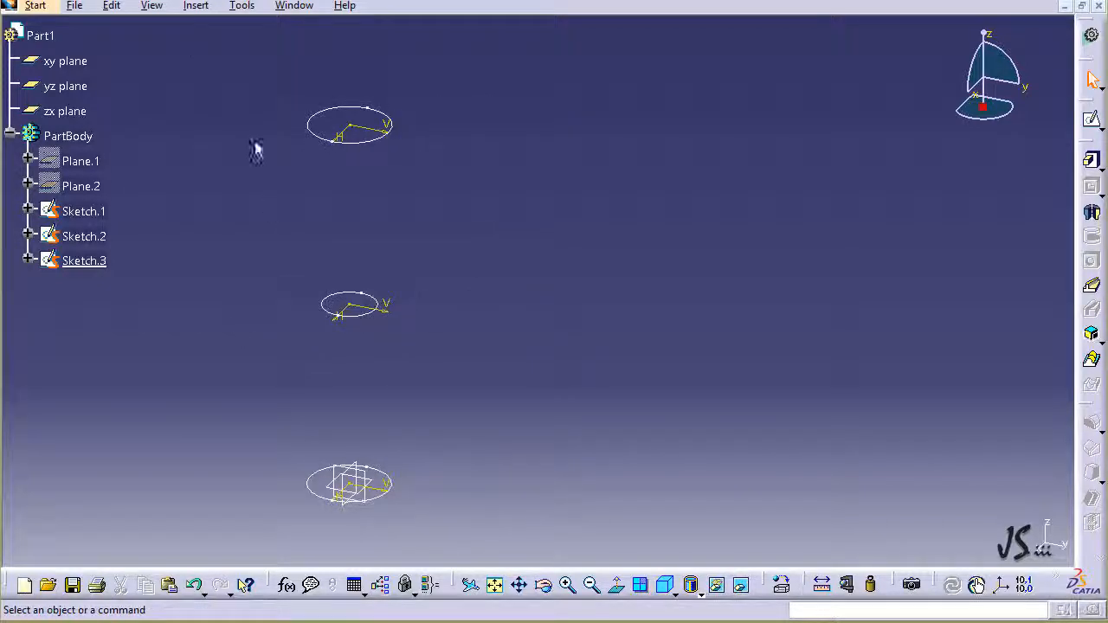
left_click(193, 7)
mouse_move(342, 257)
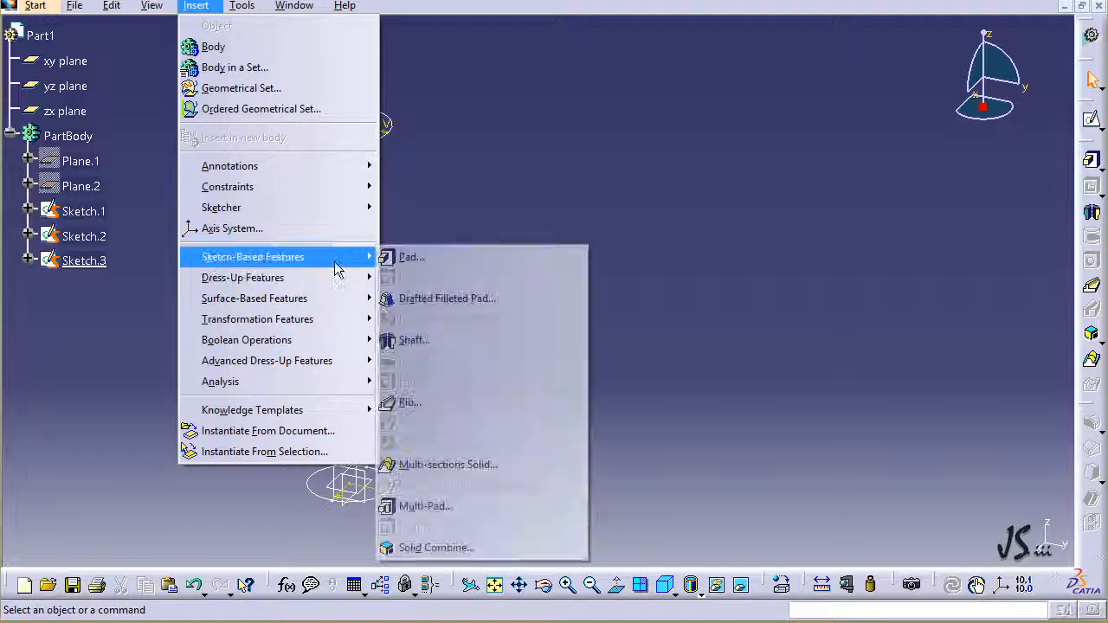
left_click(496, 465)
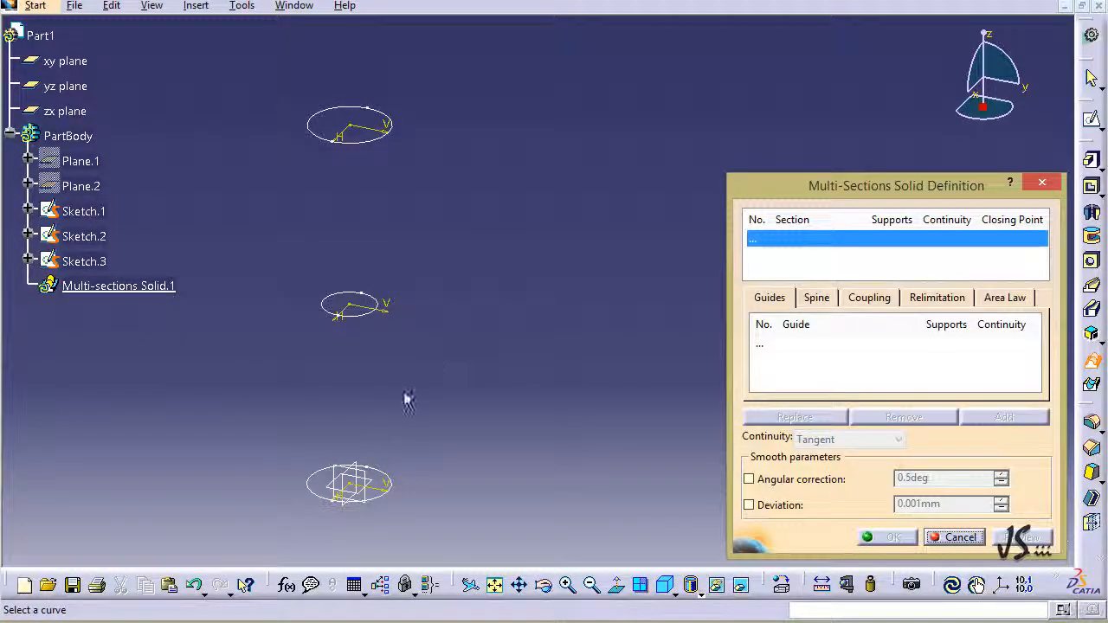
left_click(394, 479)
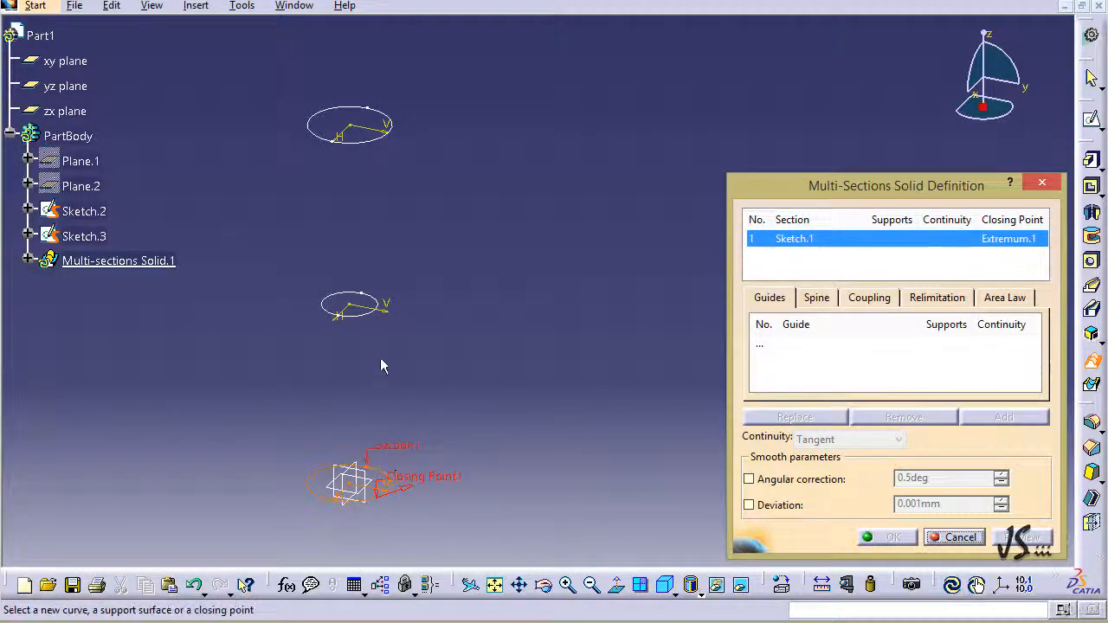
left_click(357, 316)
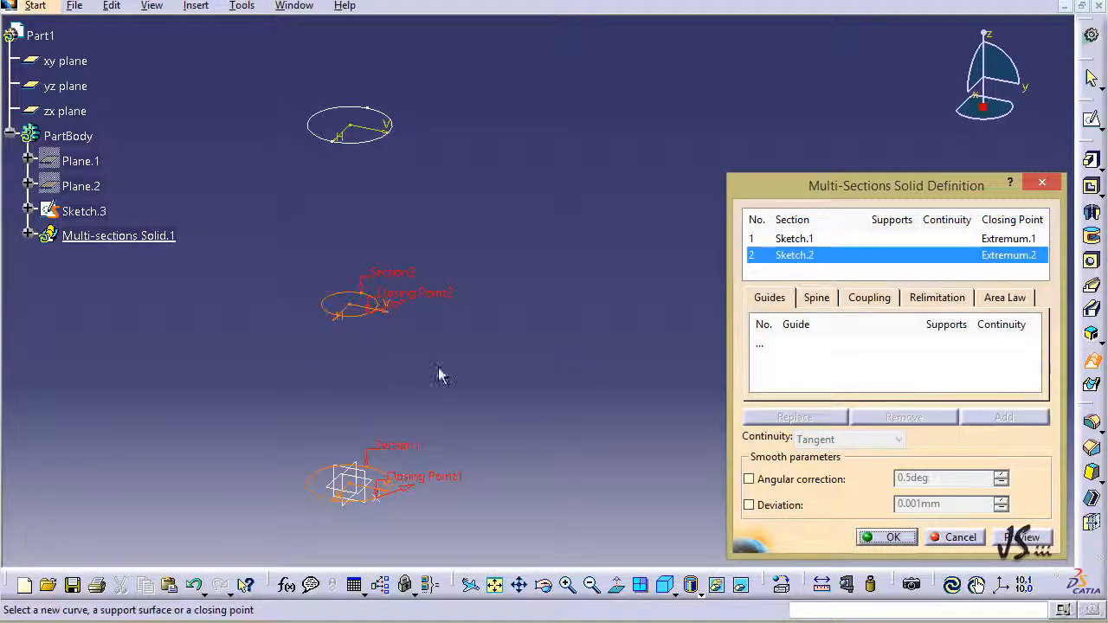
left_click(361, 138)
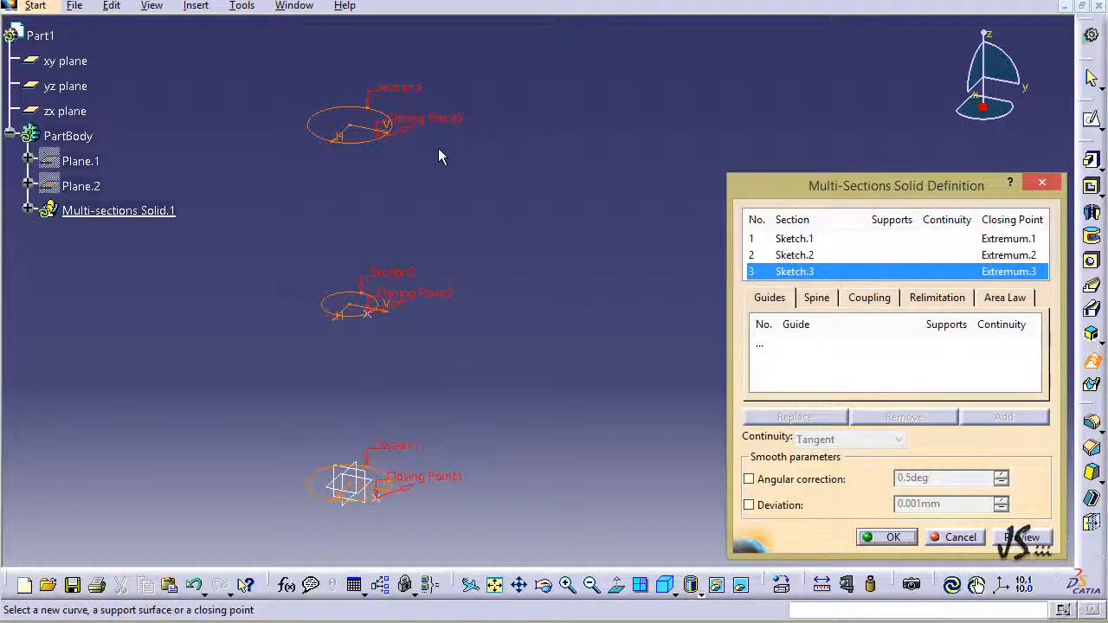
left_click(1018, 538)
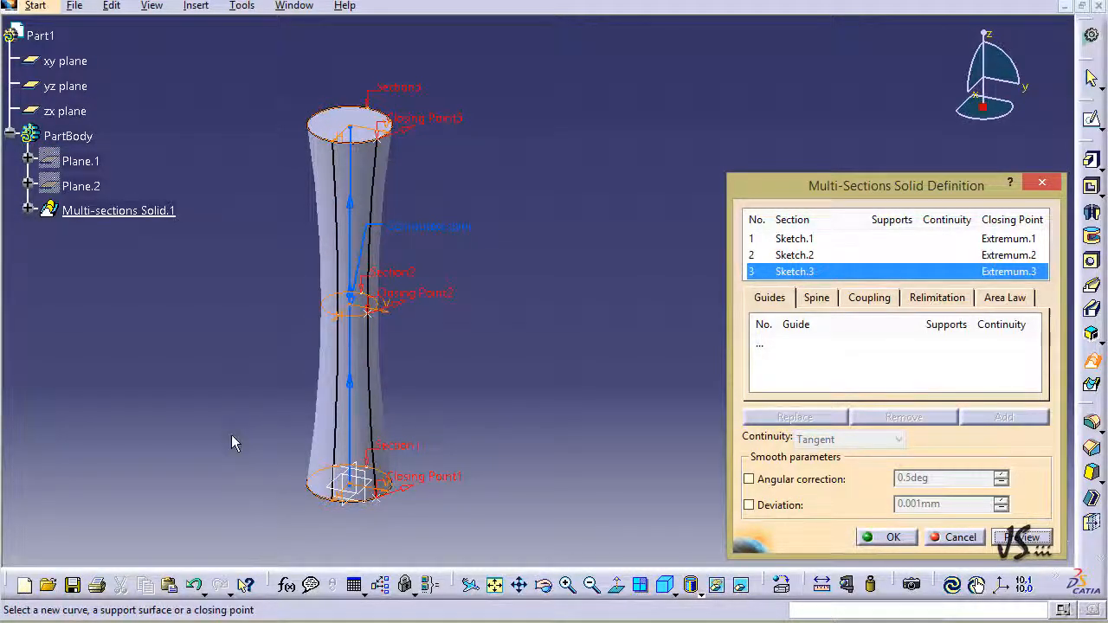
Try reversing section closing directions, starting with Closing Point1, and preview the multi-sections solid
left_click(412, 492)
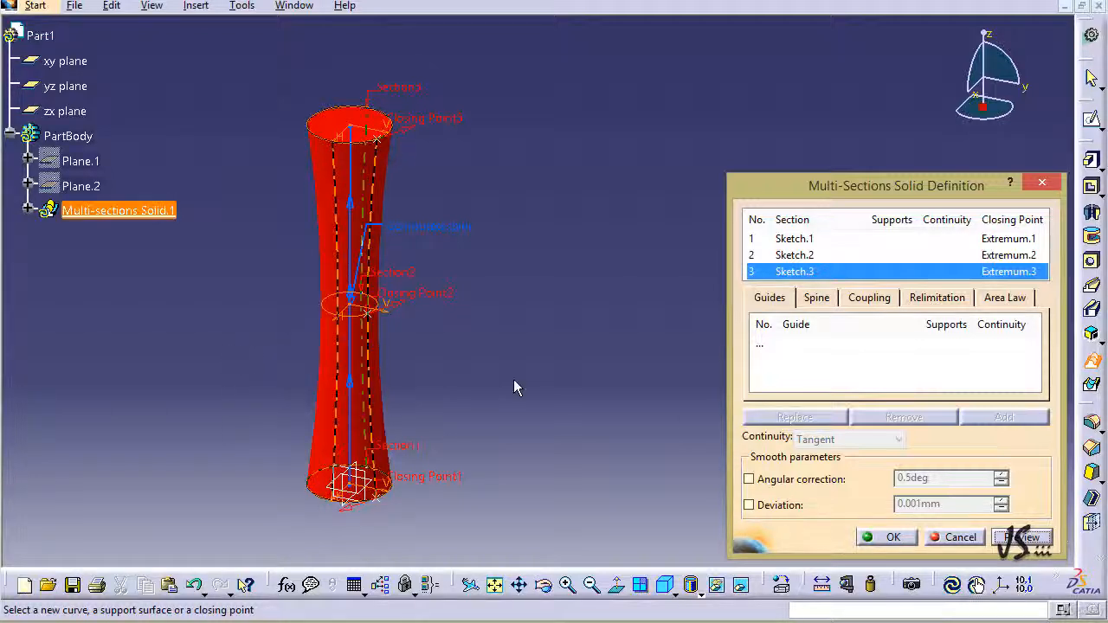
left_click(1020, 537)
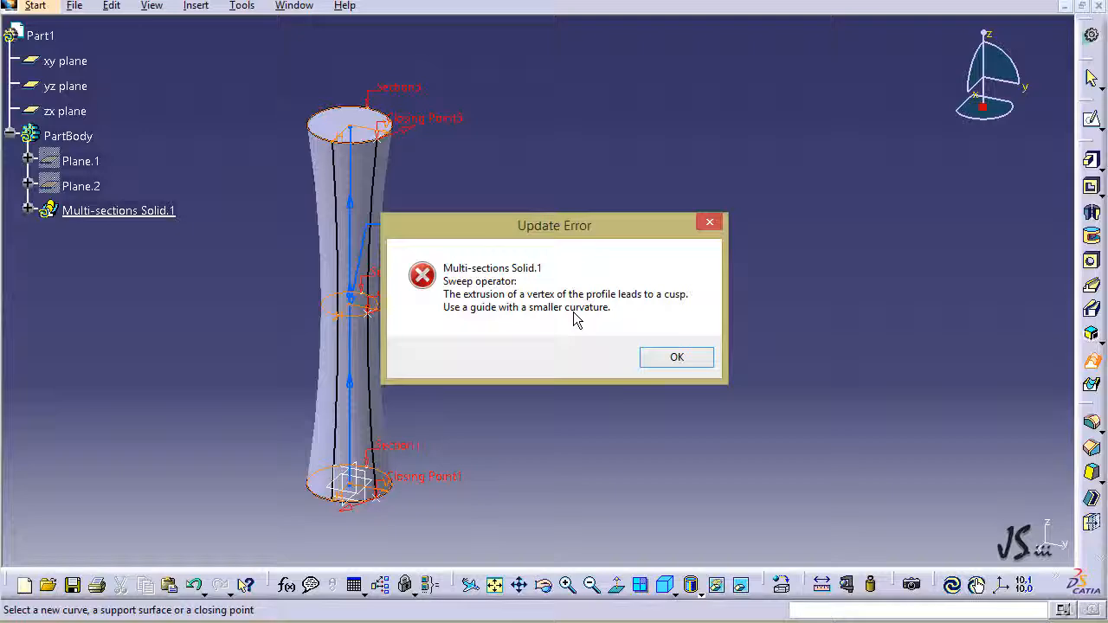
left_click(673, 358)
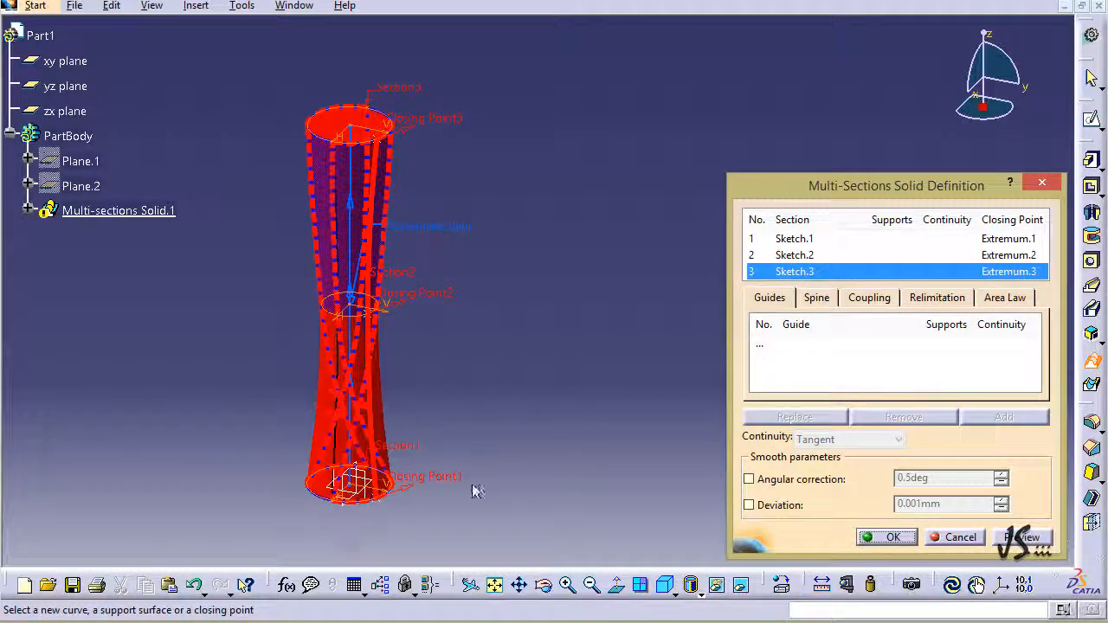
left_click(1039, 540)
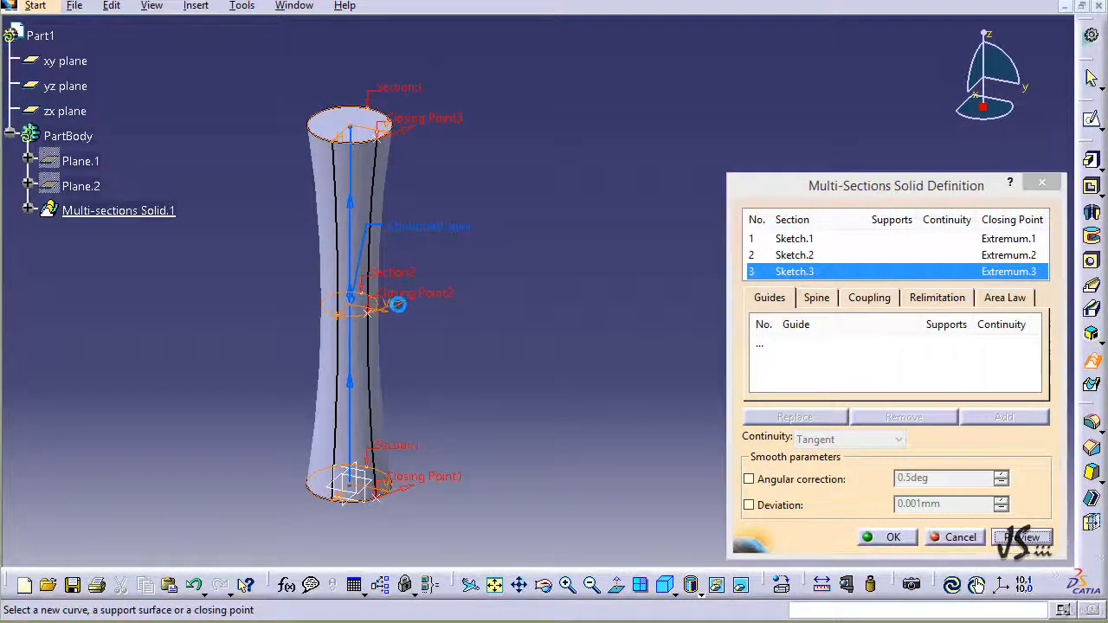
left_click(1004, 533)
left_click(675, 357)
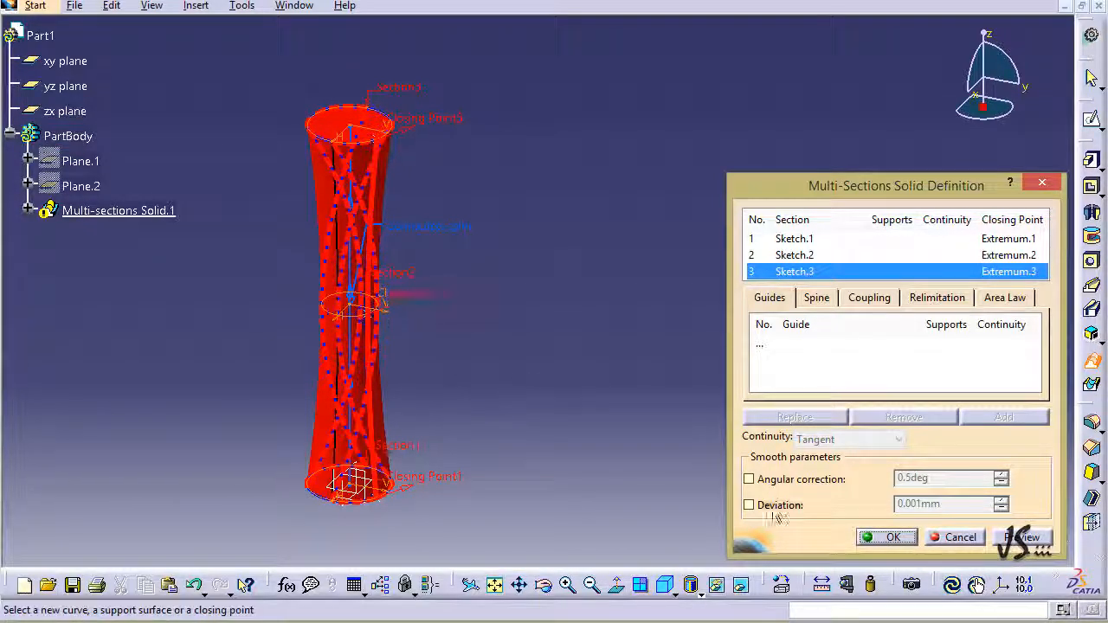
Create the multi-sections solid through the three circular sections with their closing directions aligned
left_click(884, 537)
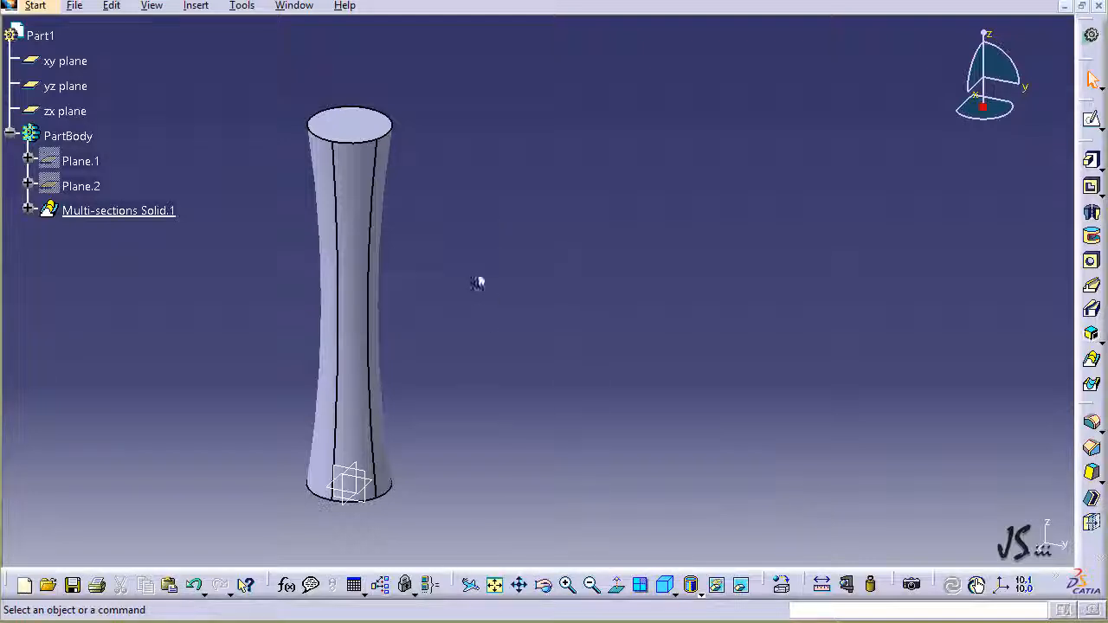
middle_click_drag(440, 257, 452, 201)
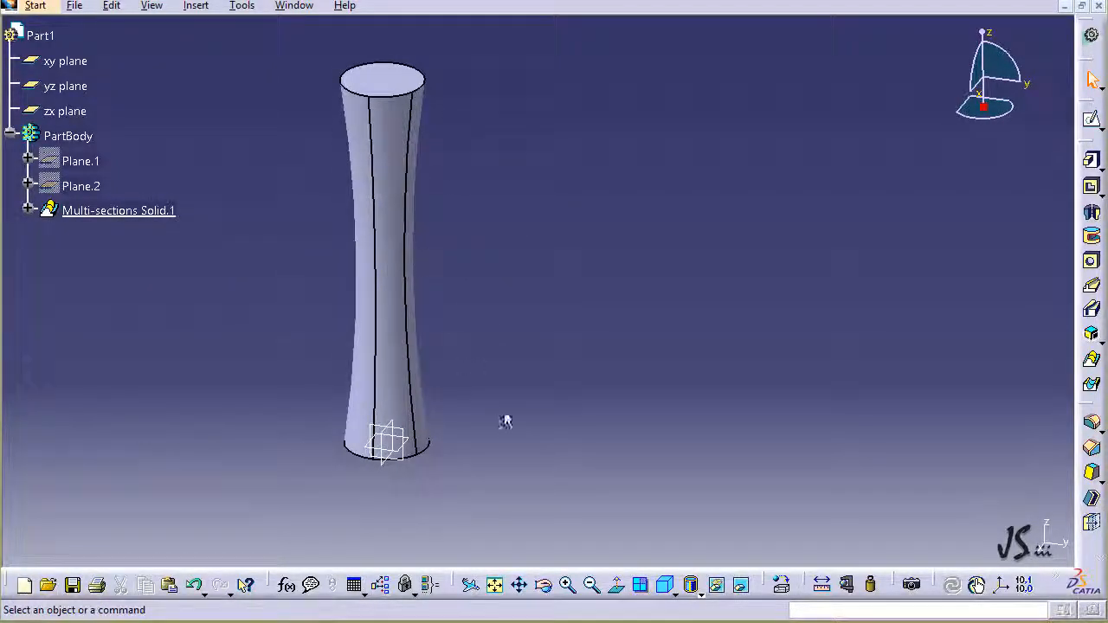